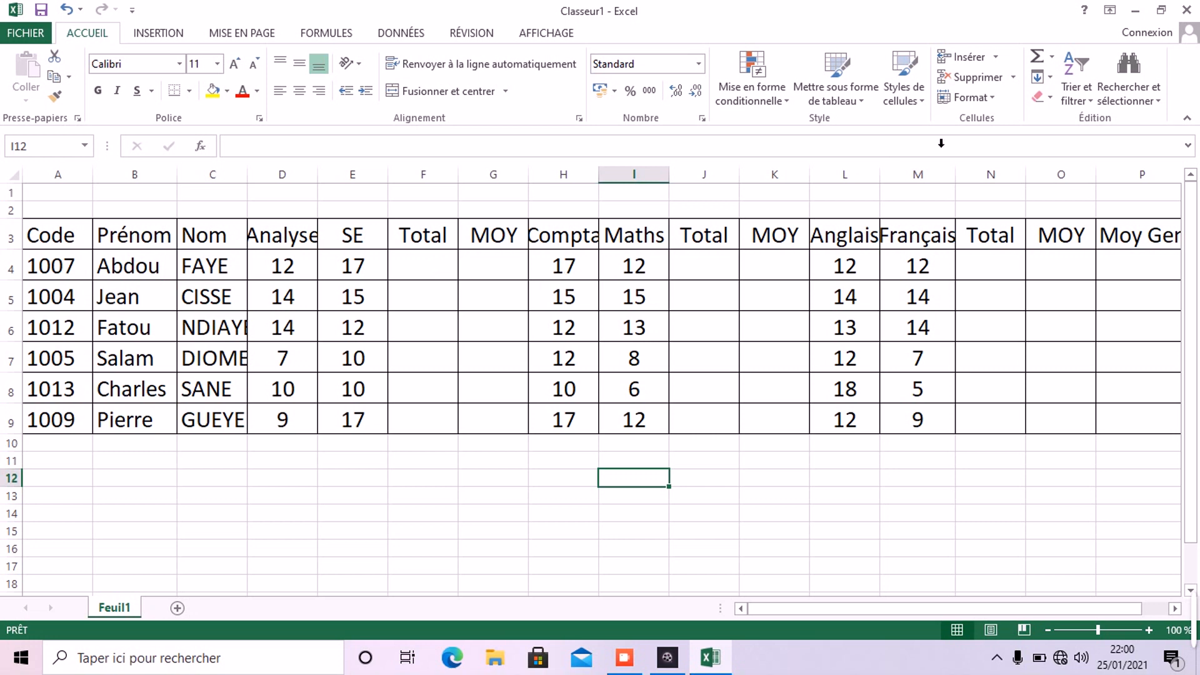
left_click(1052, 59)
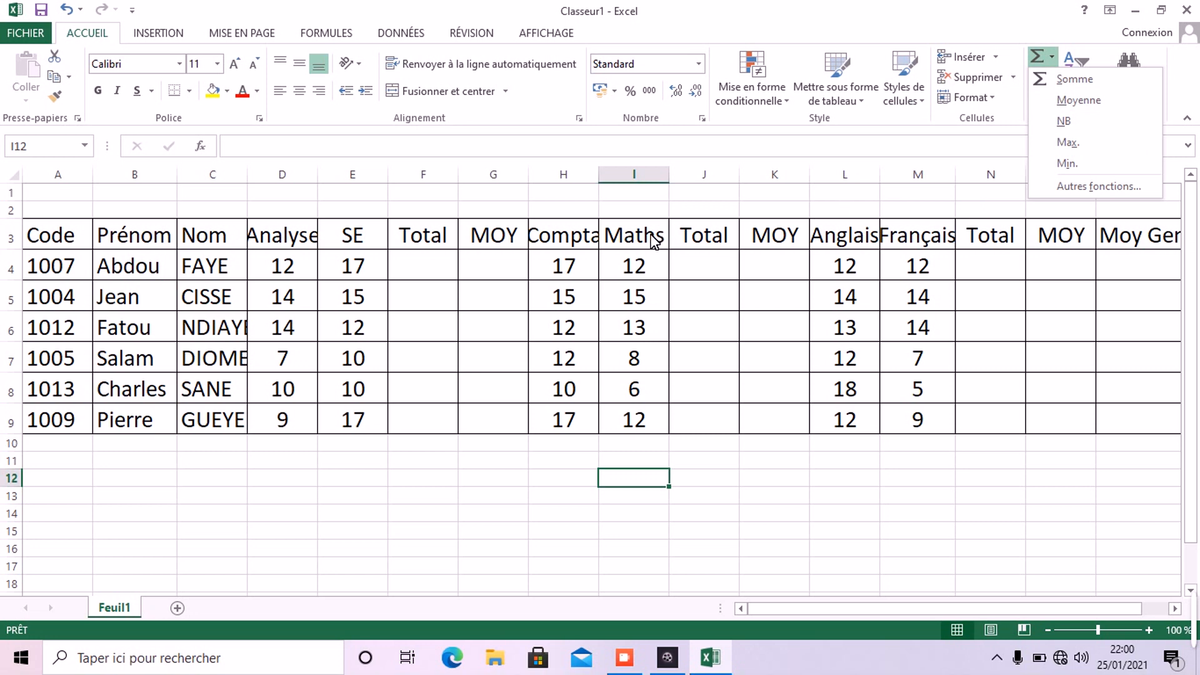
left_click(428, 273)
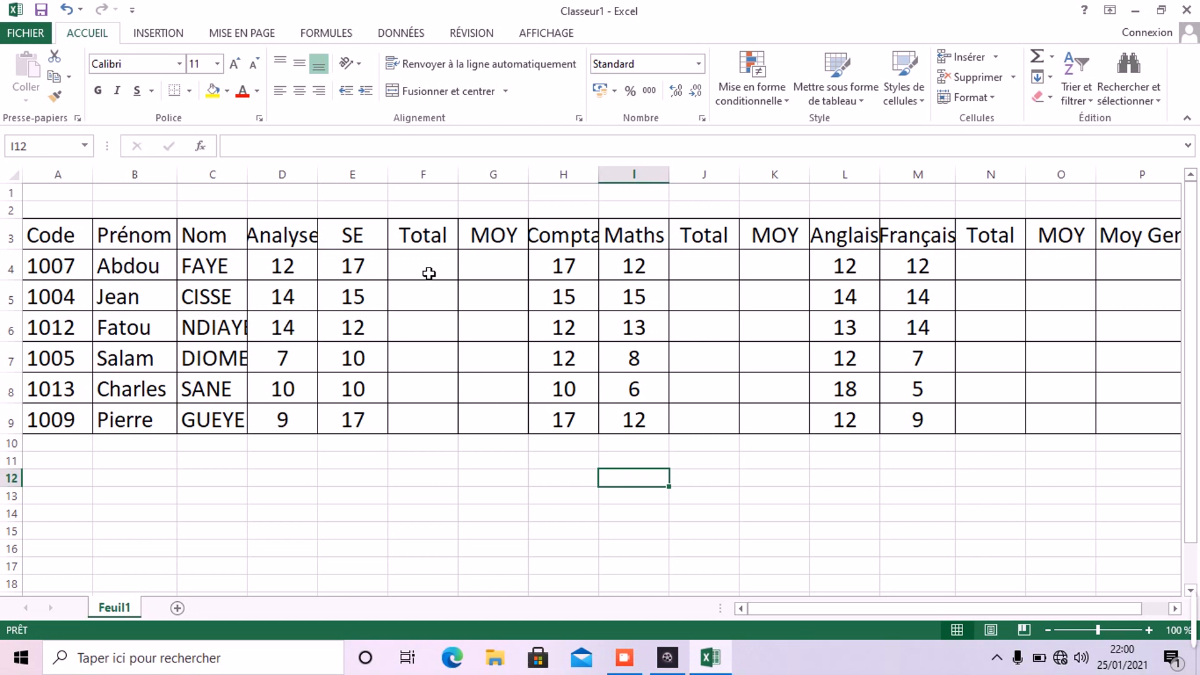
type("=")
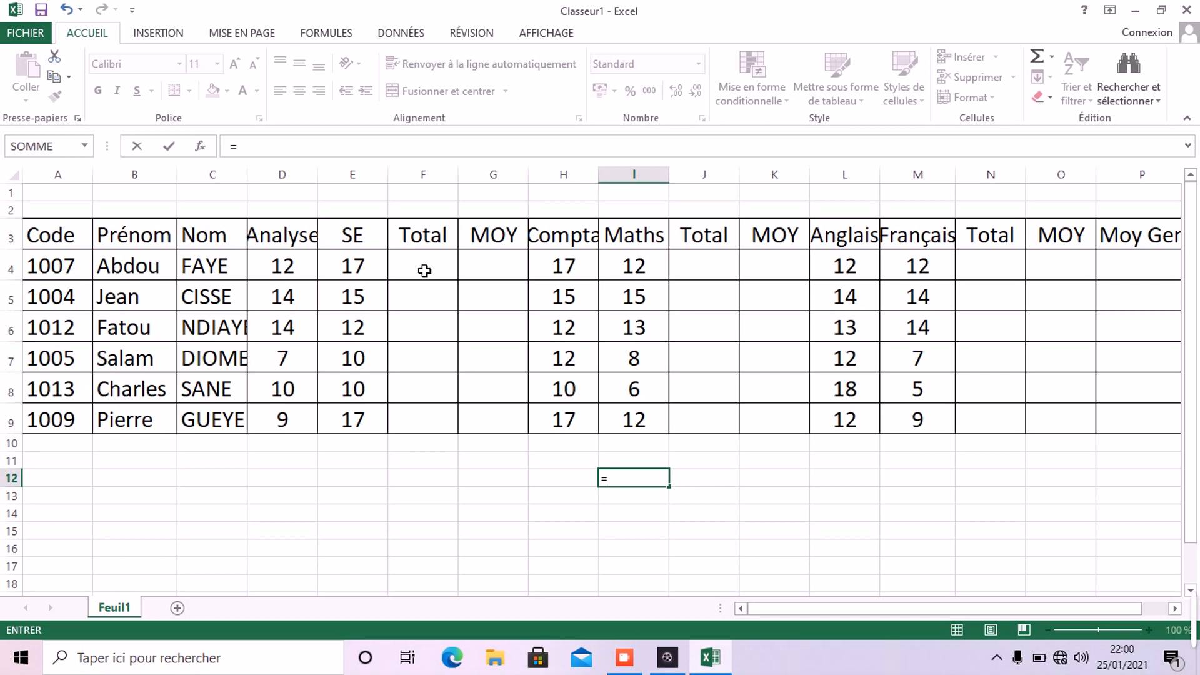
left_click(425, 271)
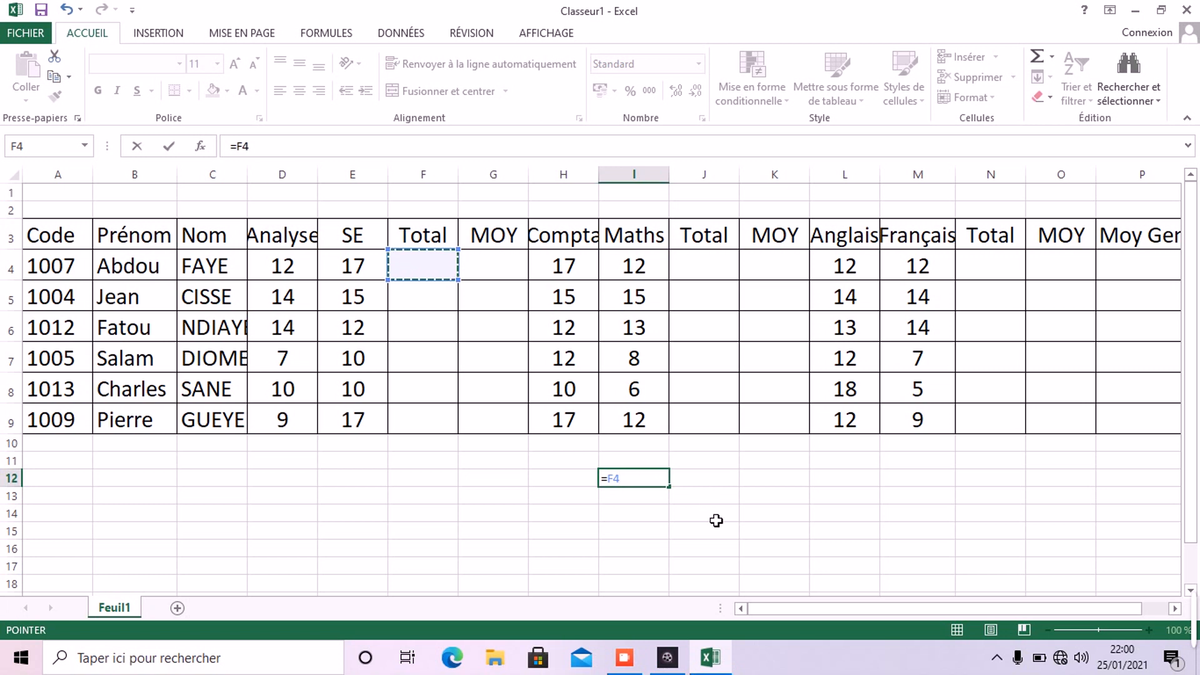
key("BackSpace")
key("BackSpace")
key("BackSpace")
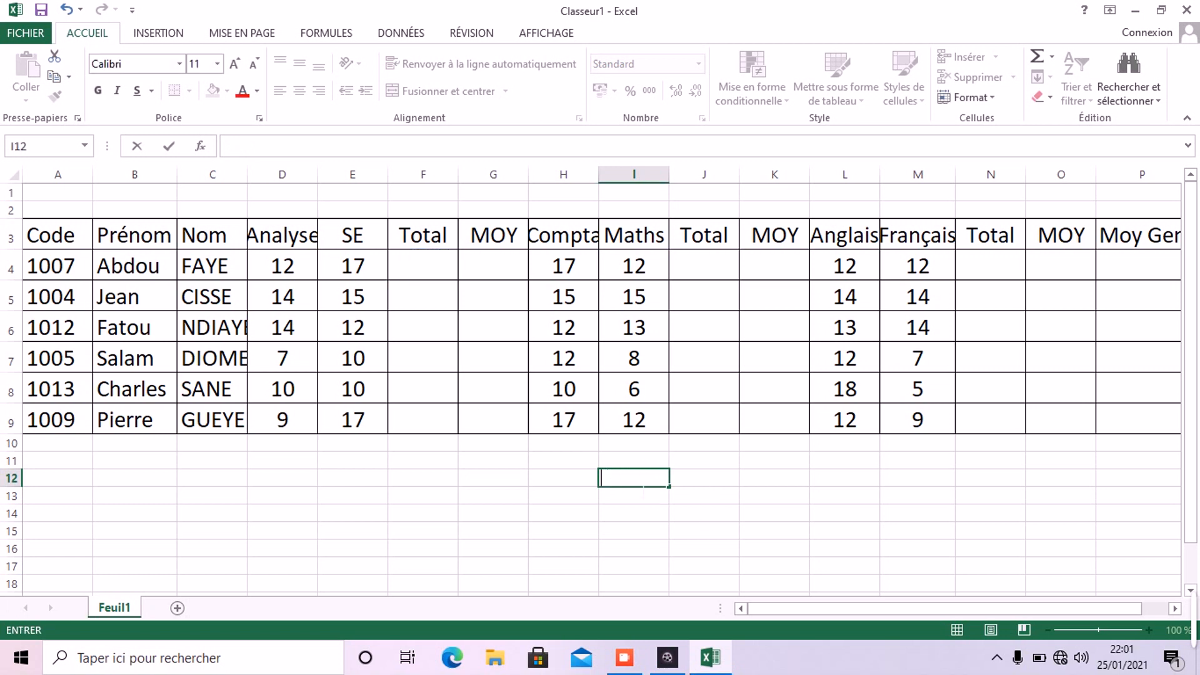
Sum the Analyse and SE grades in F4 with =SOMME(D4:E4) and fill the formula down to F9.
left_click(418, 272)
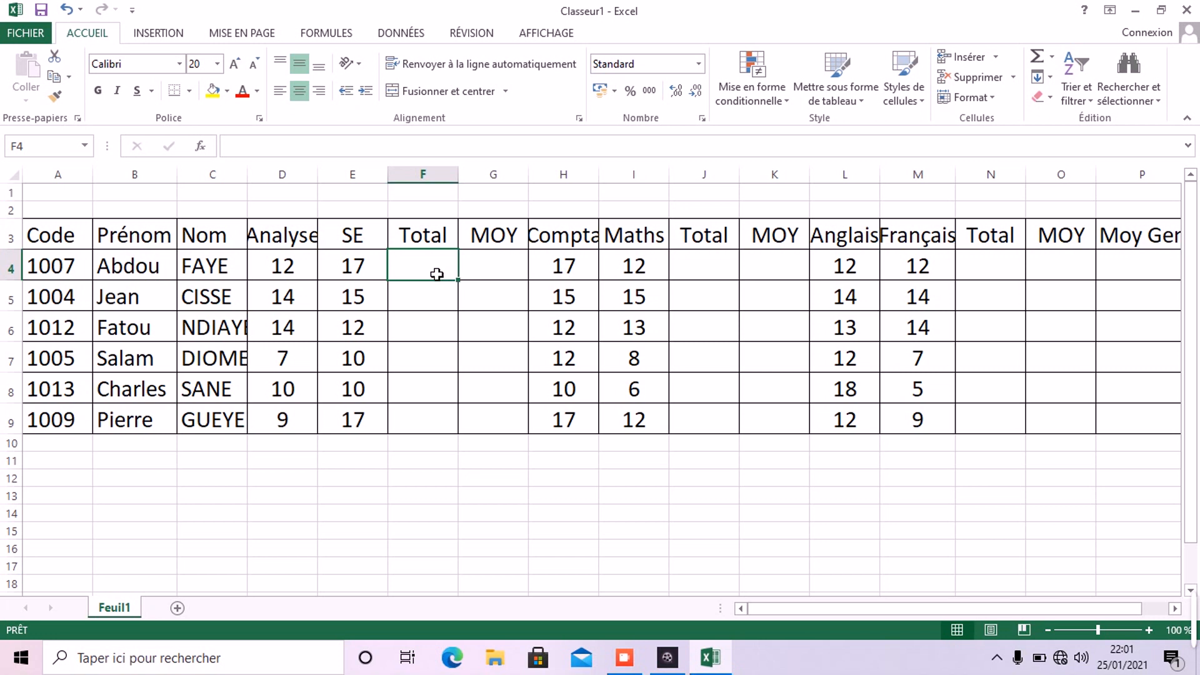
type("=")
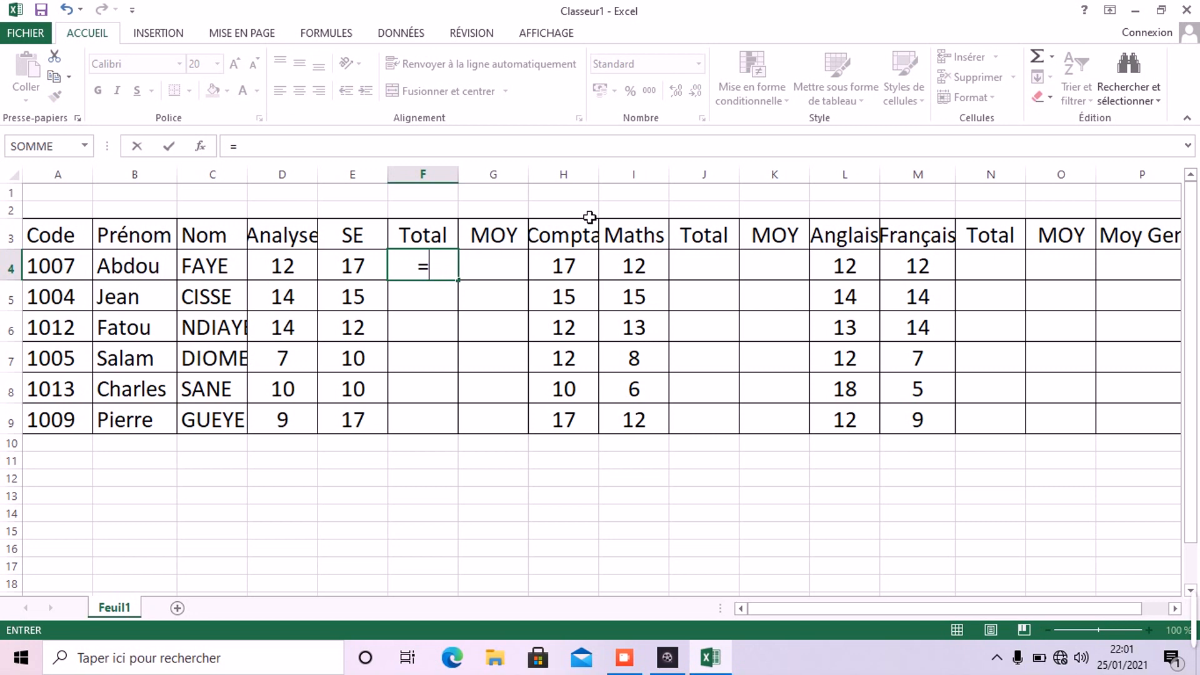
left_click(1052, 58)
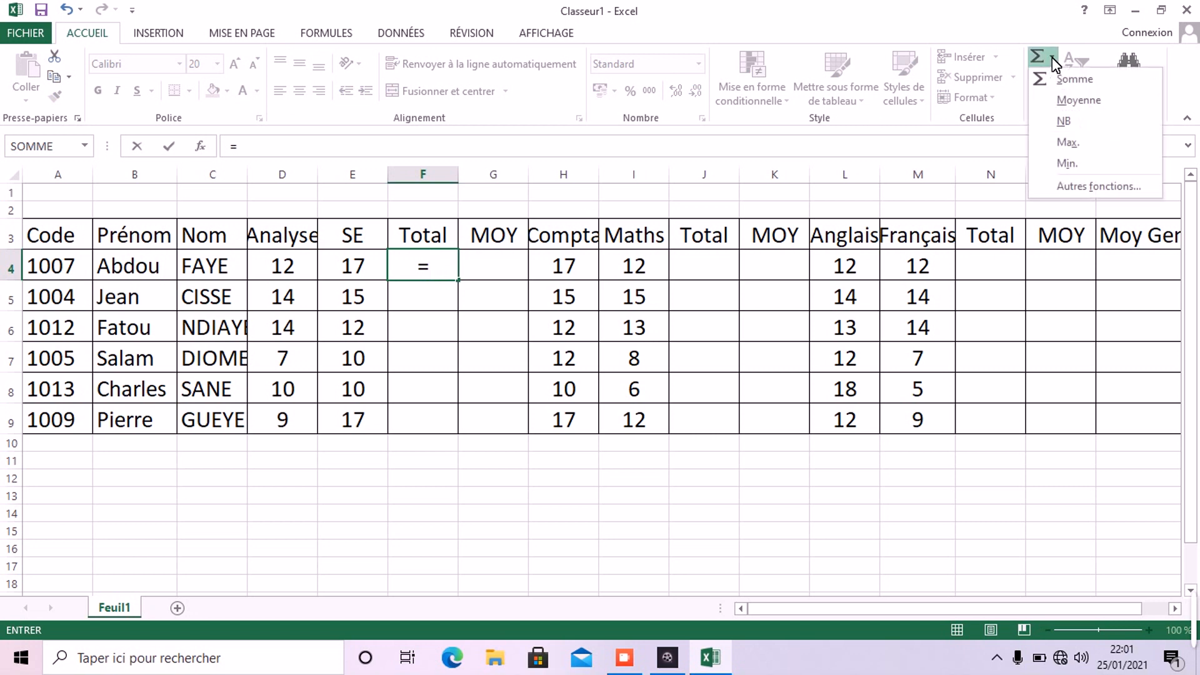
key("Escape")
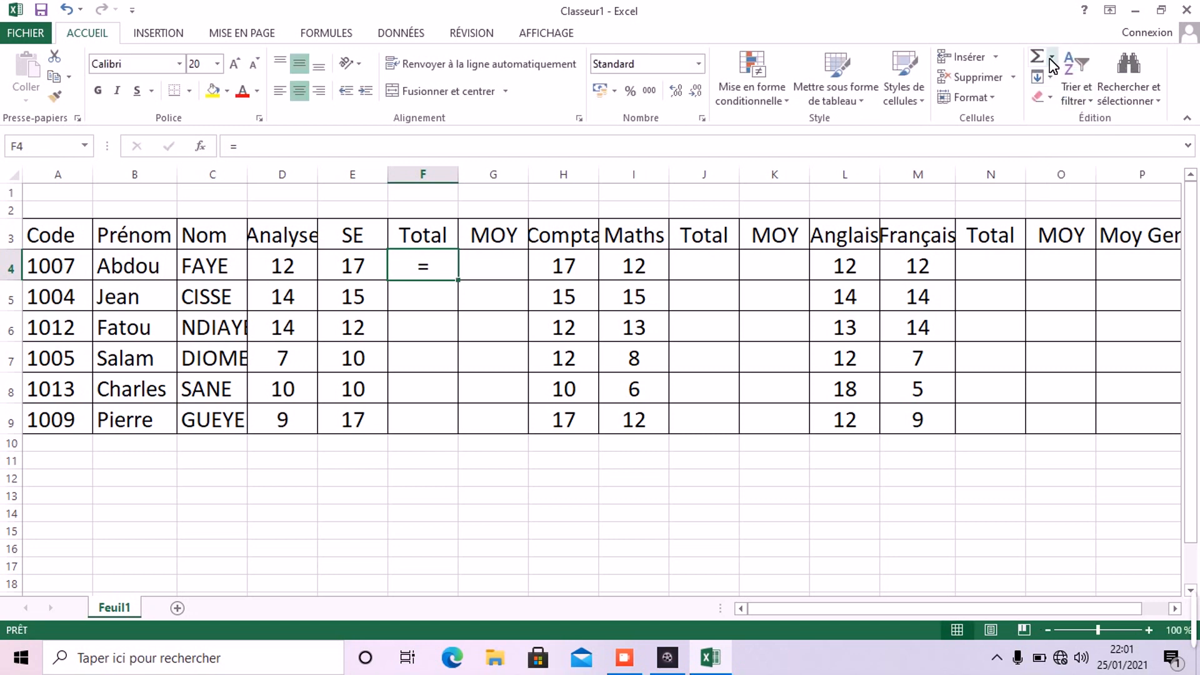
left_click(1052, 58)
left_click(1049, 80)
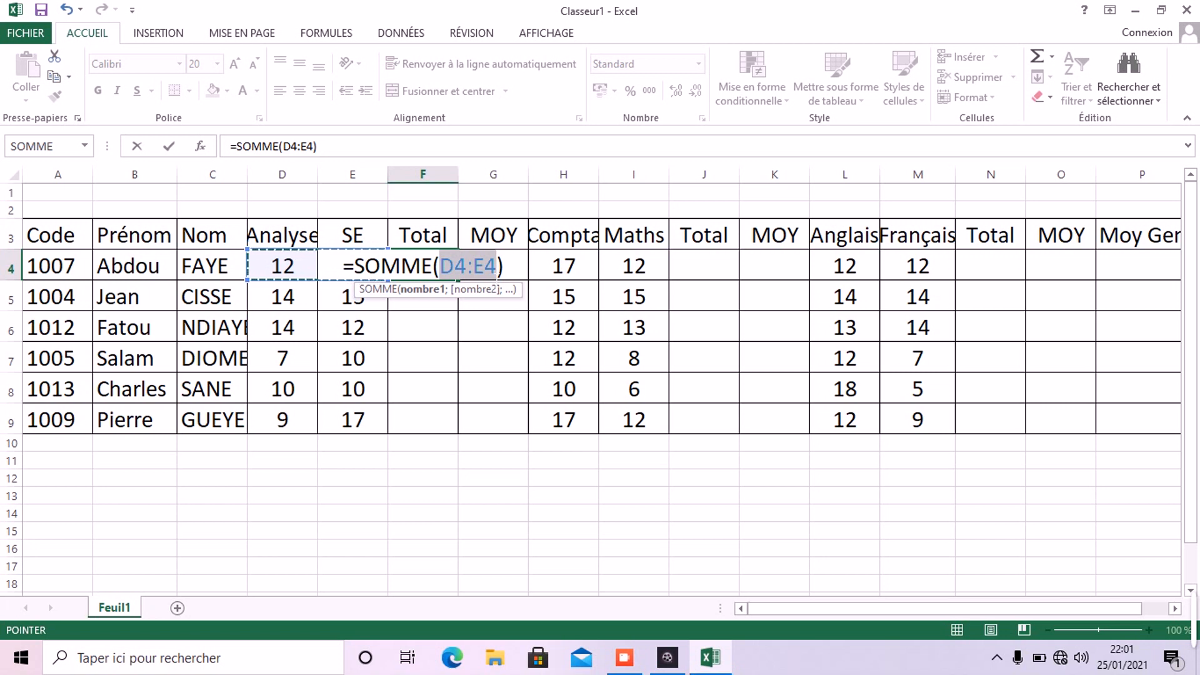
key("Return")
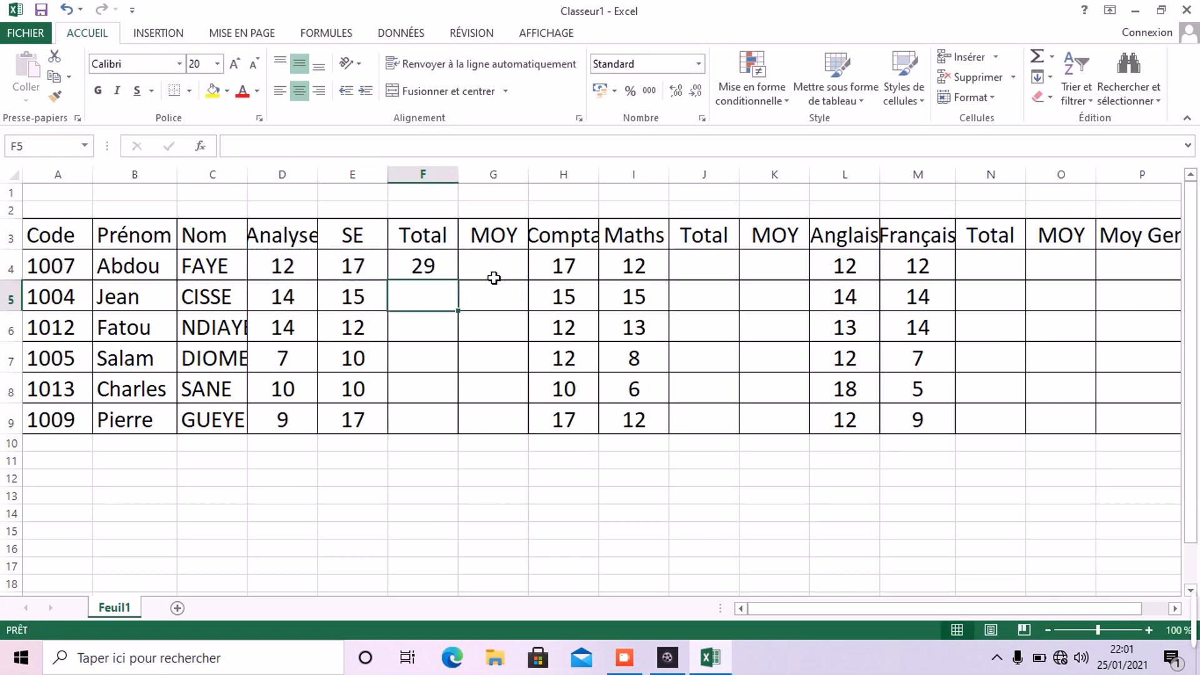
left_click(443, 265)
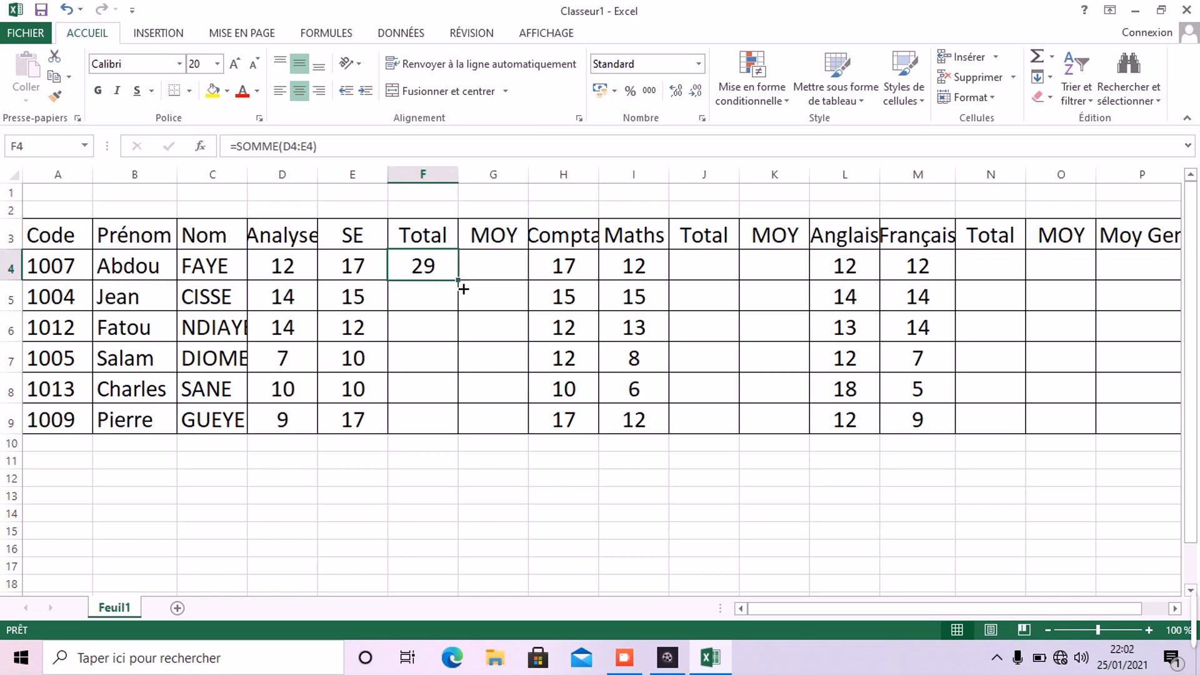
left_click_drag(463, 289, 457, 432)
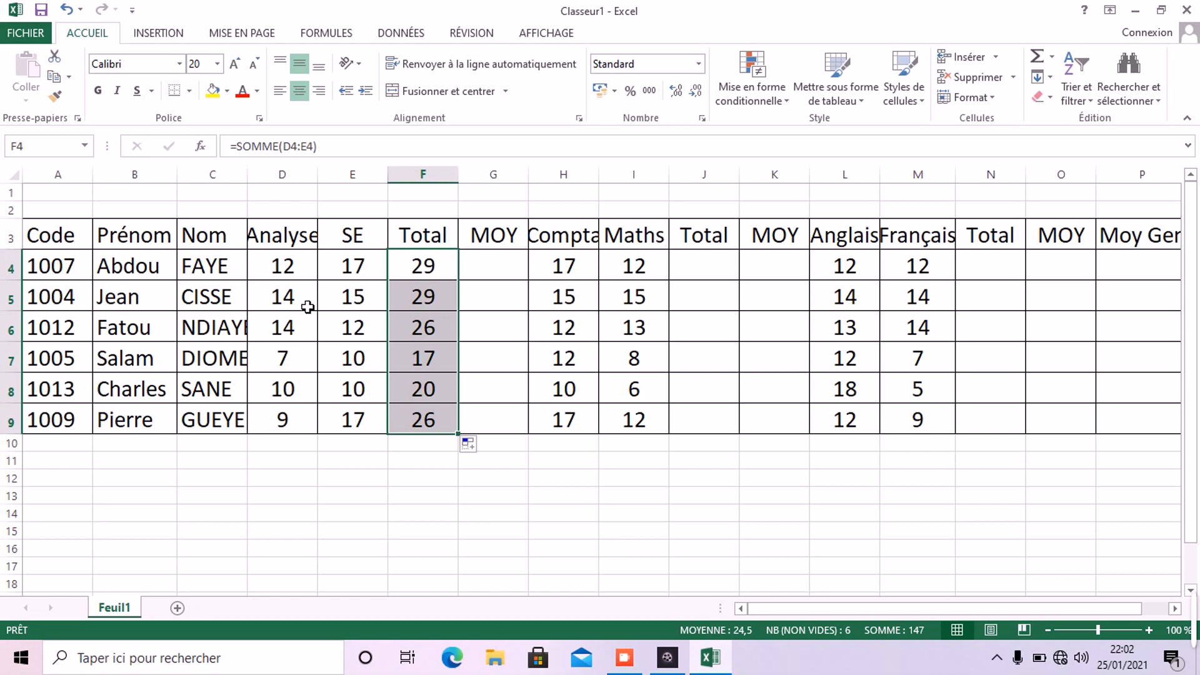
left_click(472, 303)
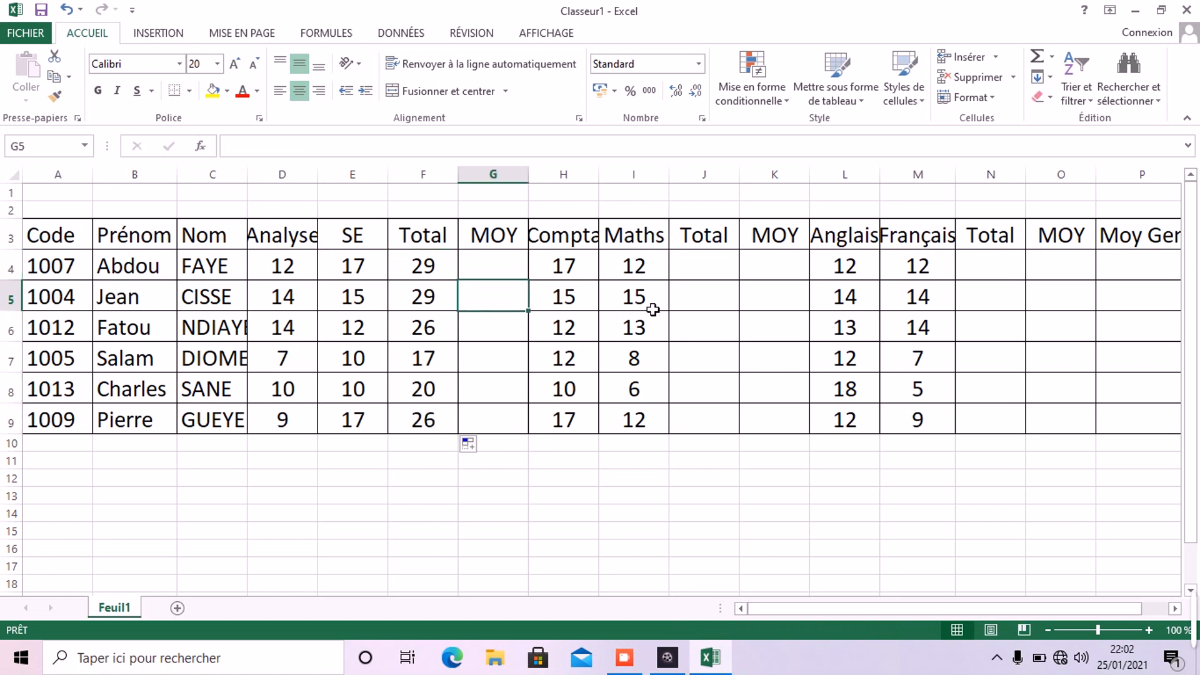
Sum the Compta and Maths grades in J4 with =SOMME(H4:I4) and fill the formula down to J9.
left_click(700, 271)
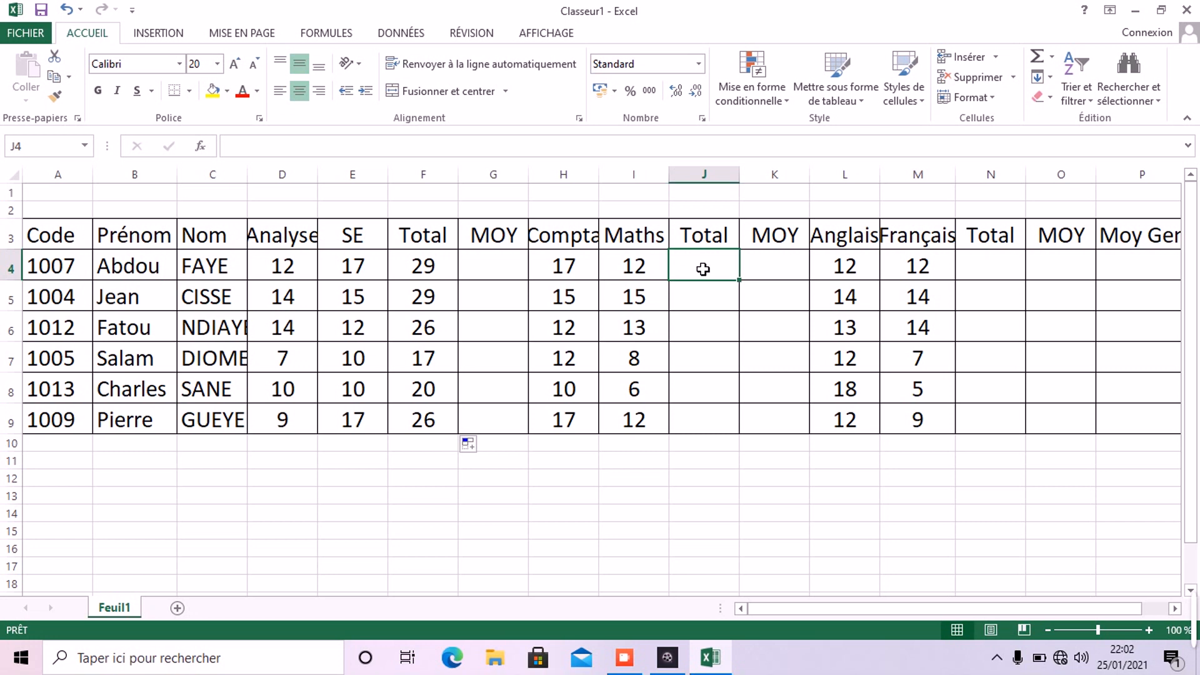
type("=")
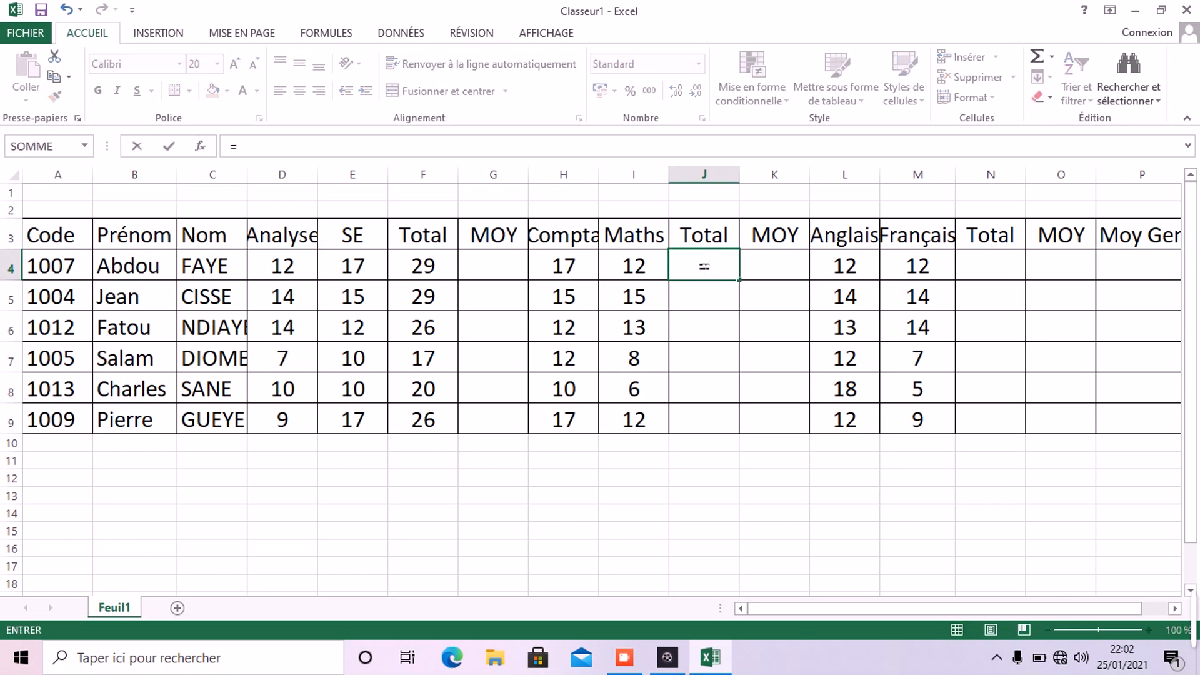
left_click(1053, 58)
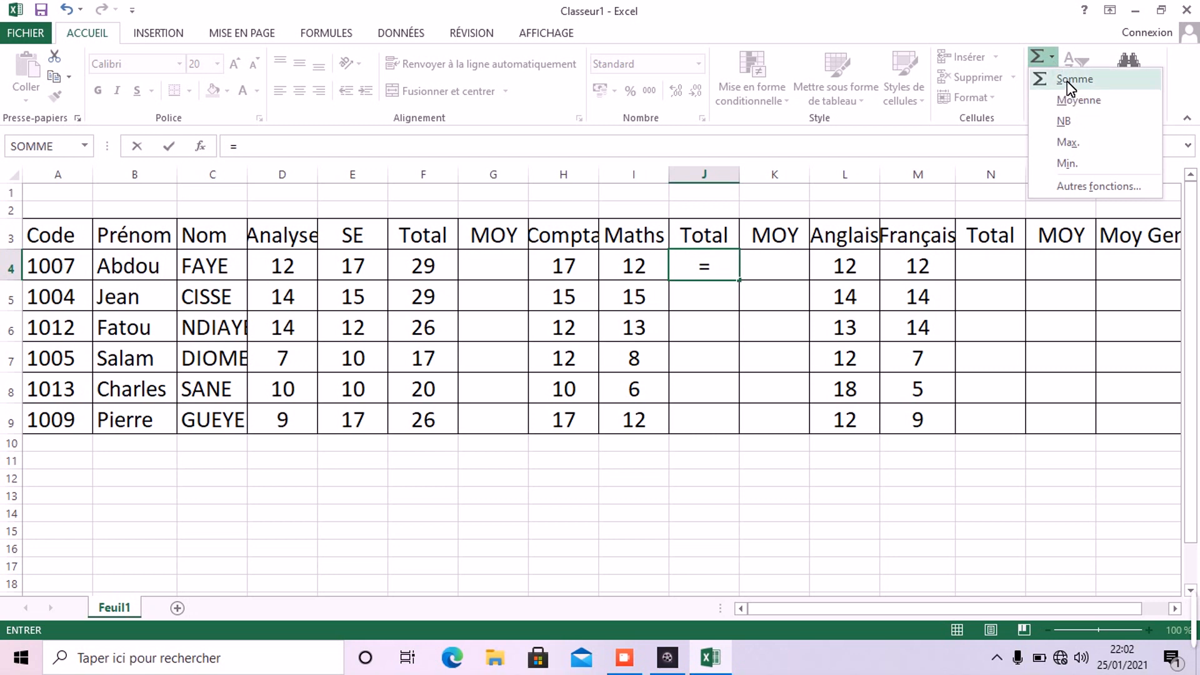
left_click(1071, 80)
left_click(1053, 57)
left_click(1071, 80)
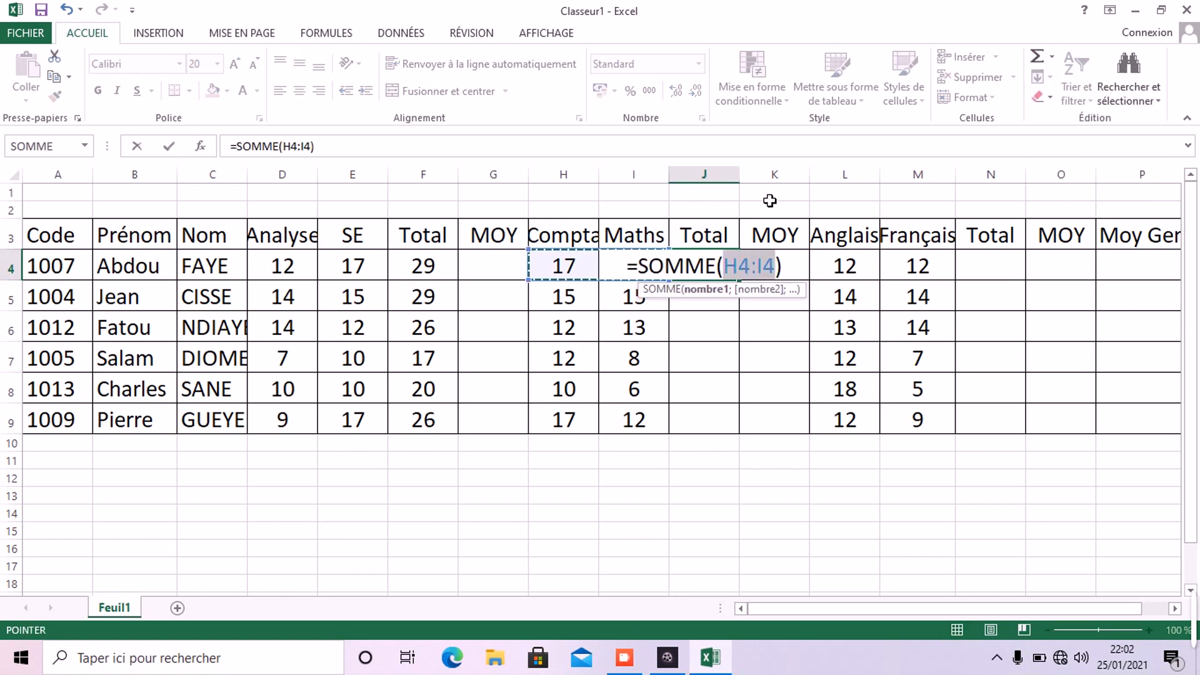
key("Return")
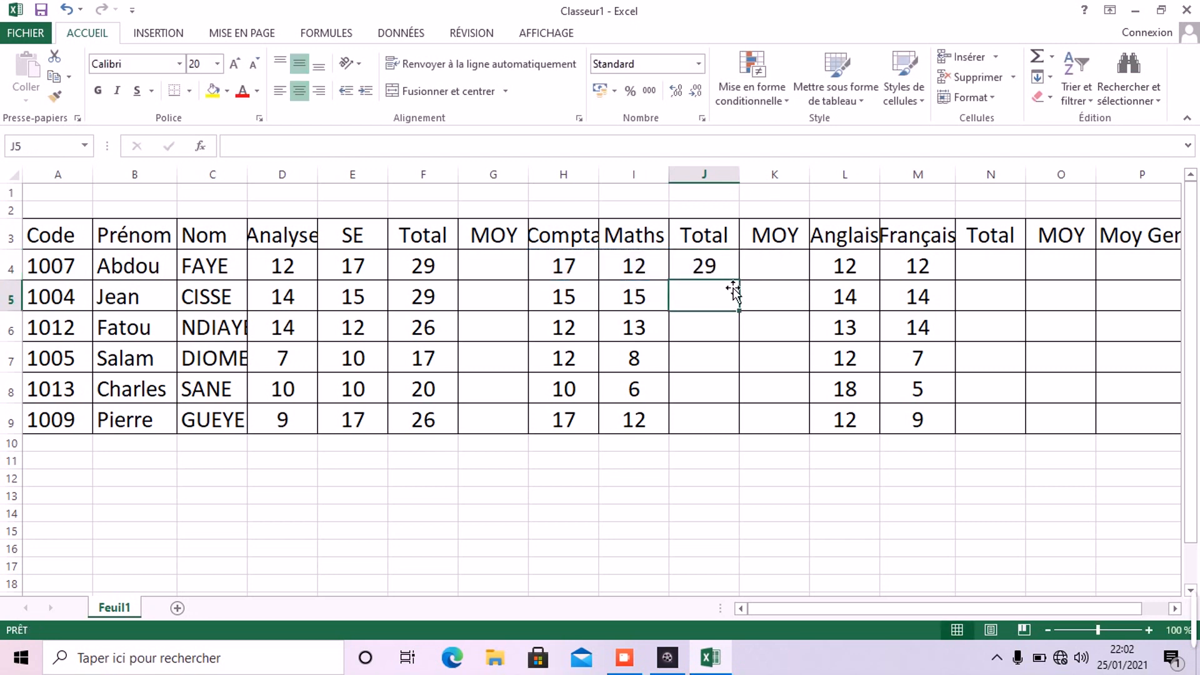
left_click(719, 273)
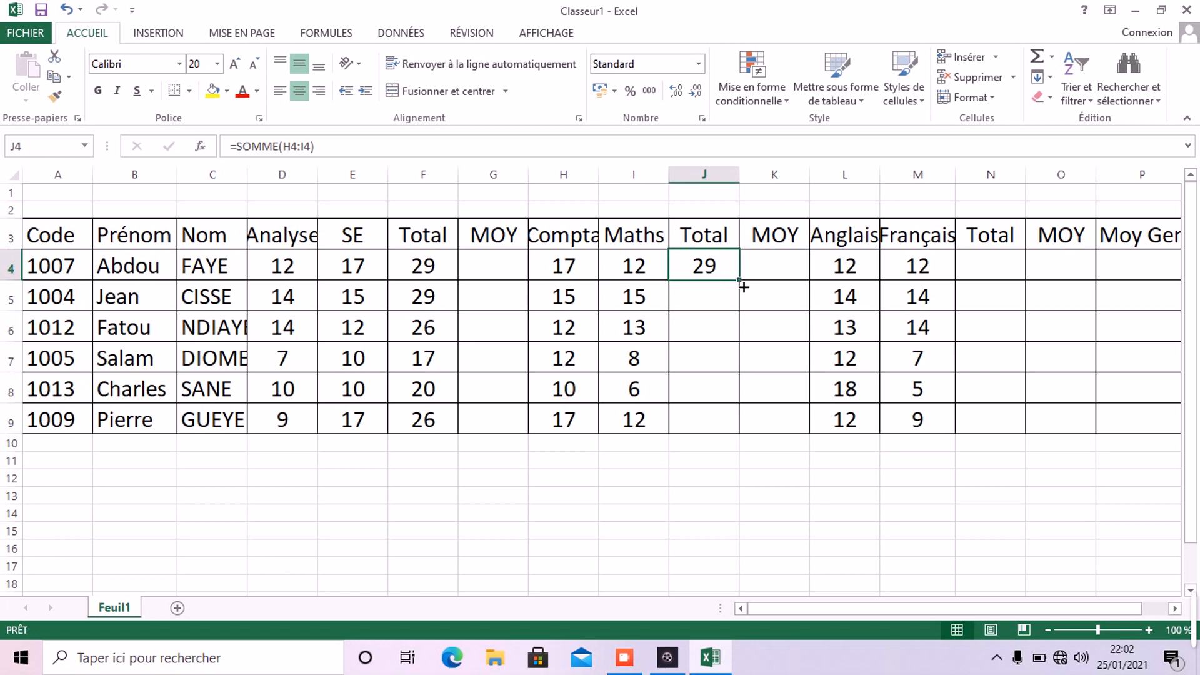
left_click_drag(745, 287, 744, 438)
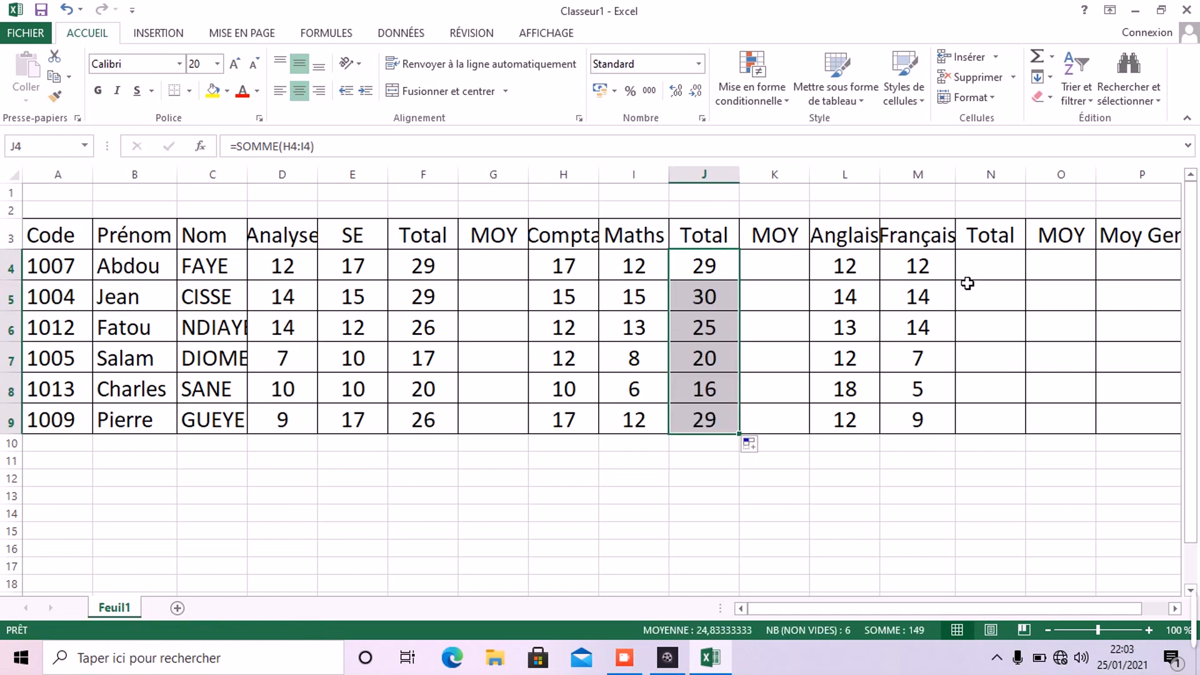
Sum the Anglais and Français grades in N4 with =SOMME(L4:M4) and fill the formula down to N9.
left_click(995, 267)
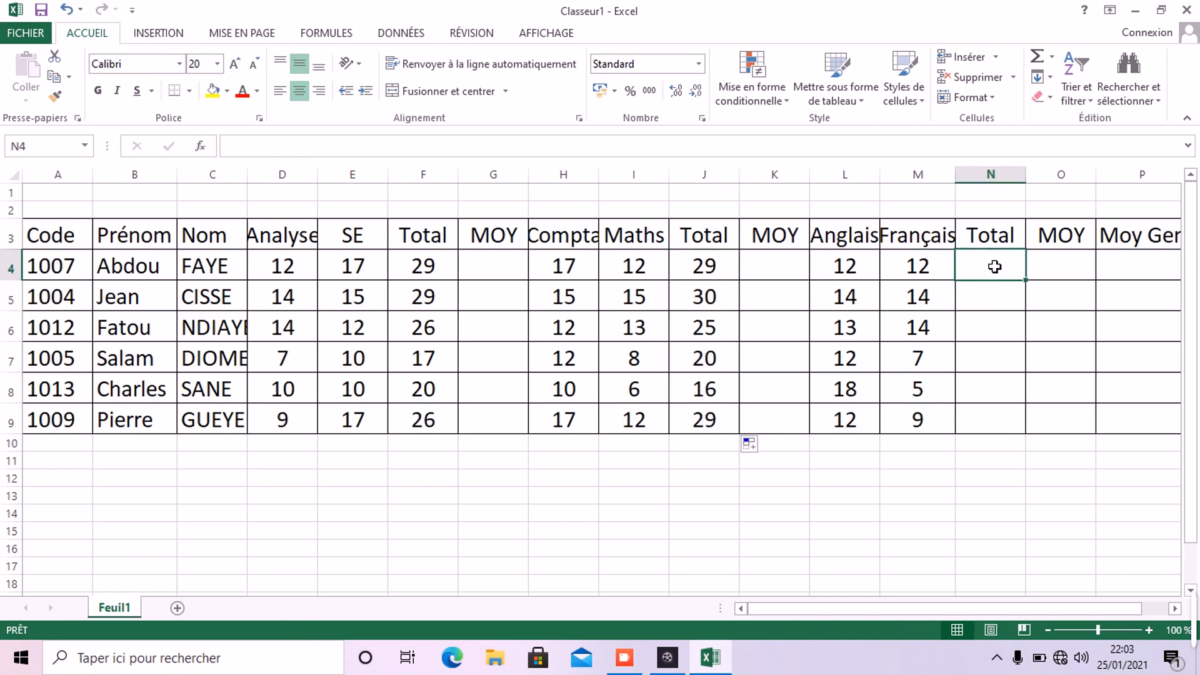
type("=")
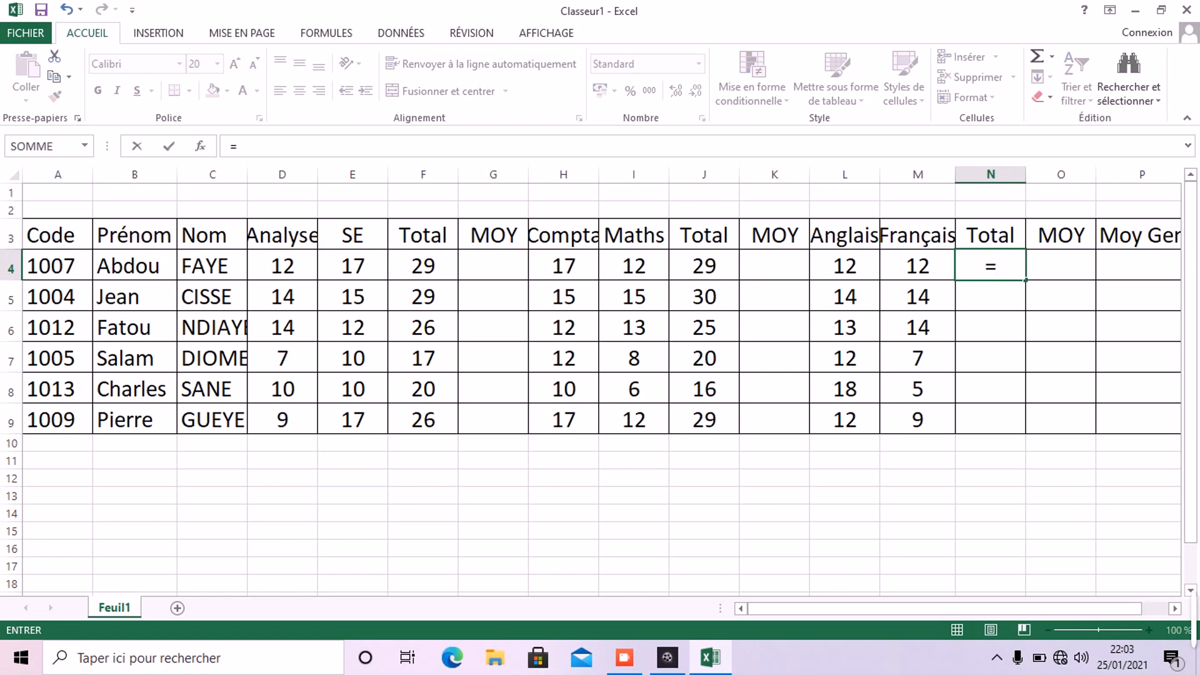
left_click(1052, 55)
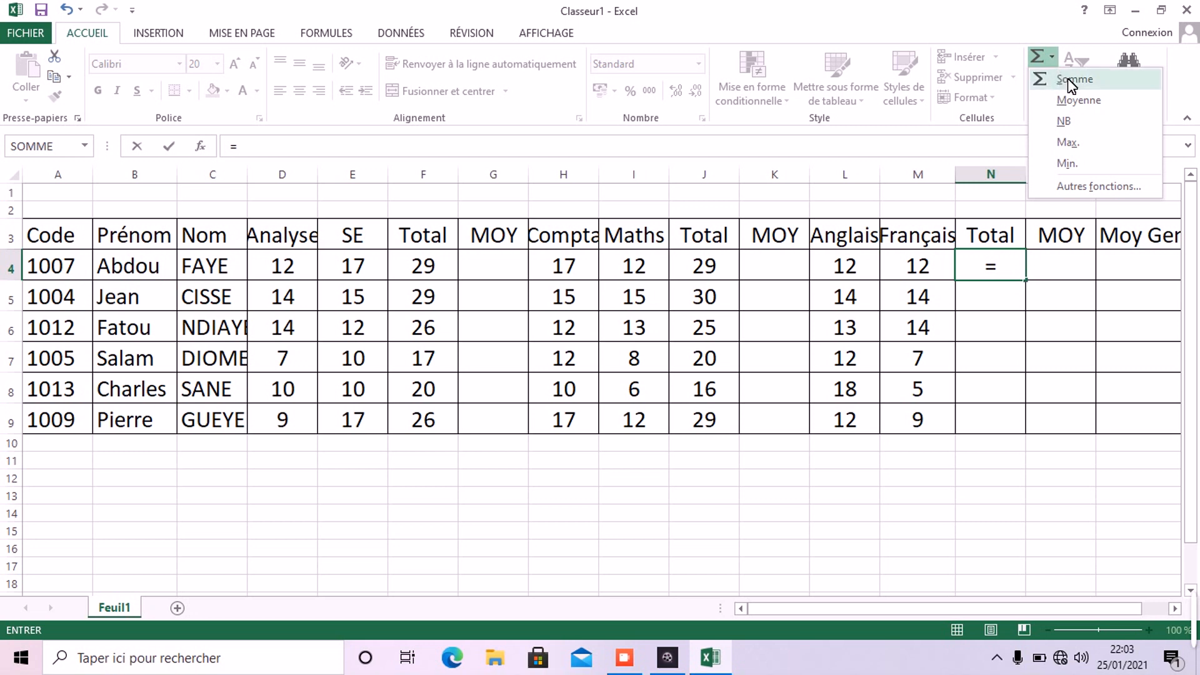
left_click(1068, 77)
left_click(1053, 55)
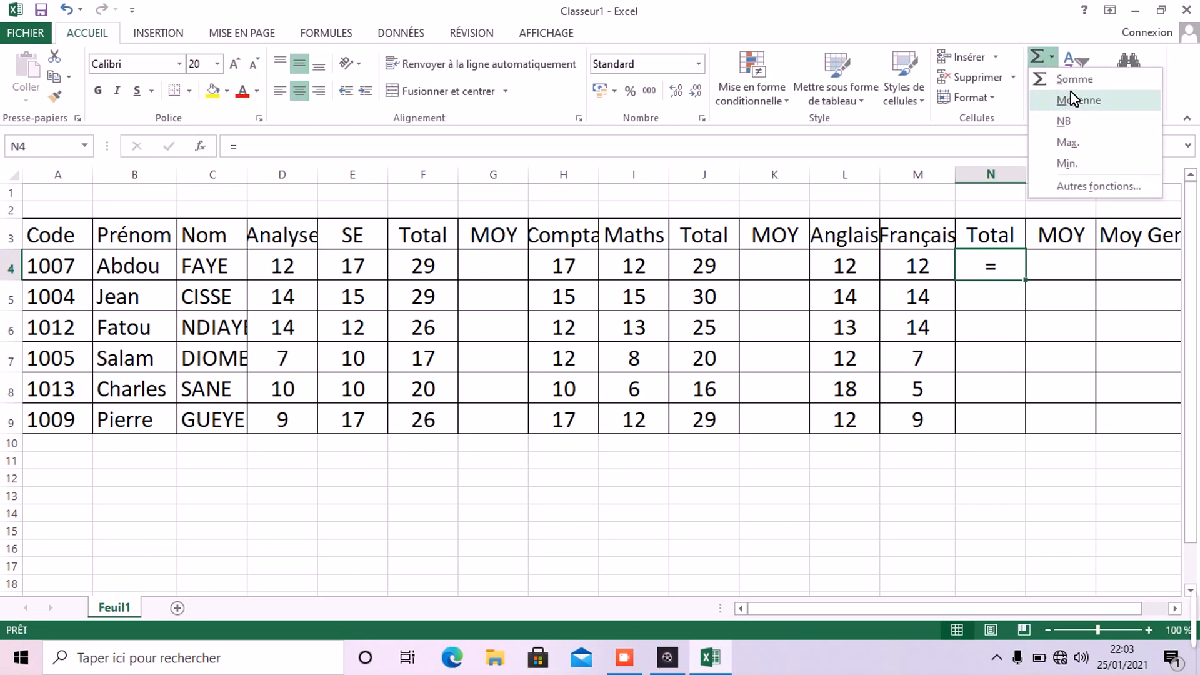
left_click(1073, 82)
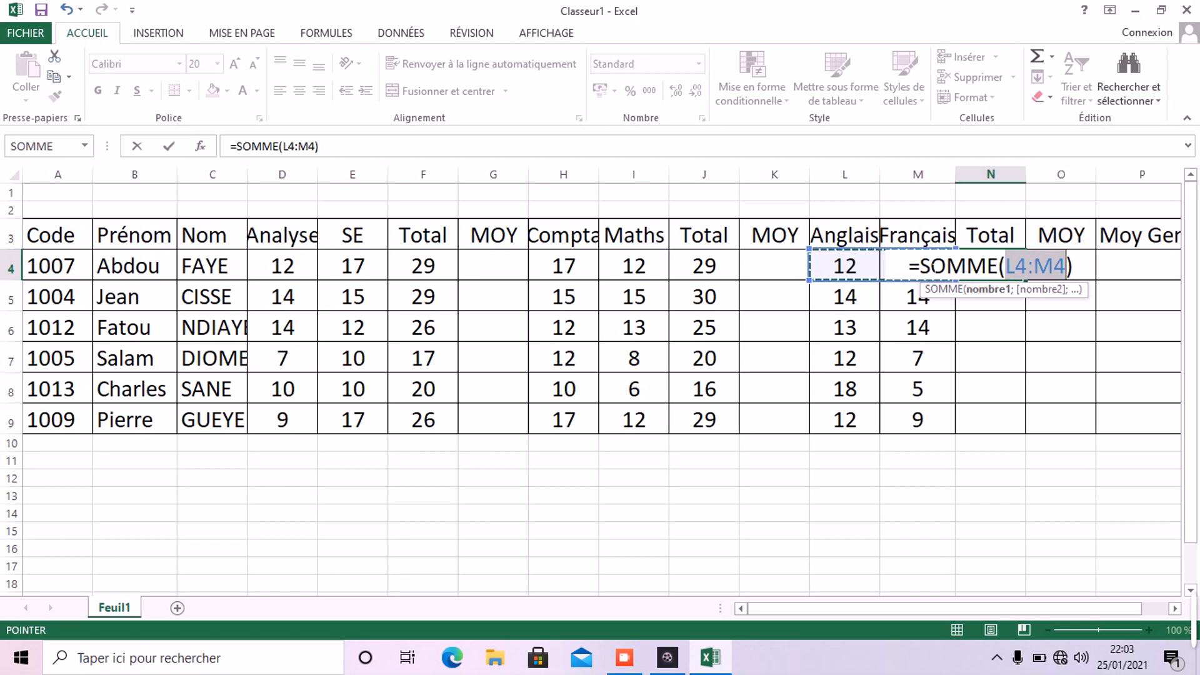
key("Return")
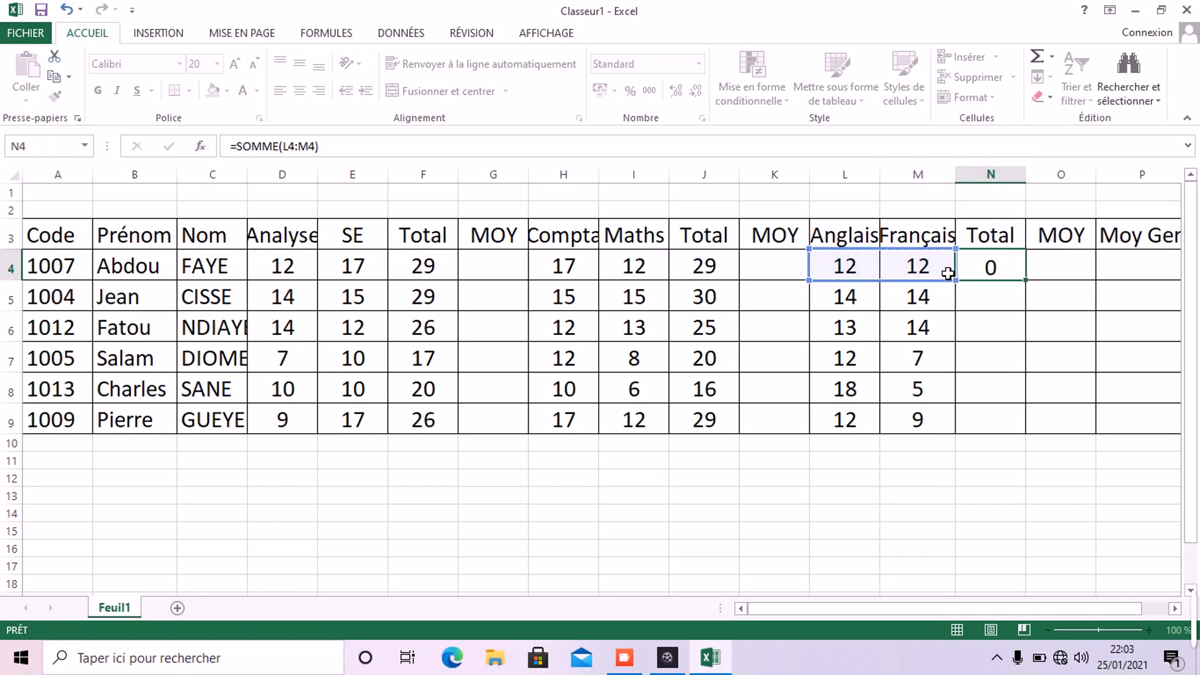
left_click(1004, 265)
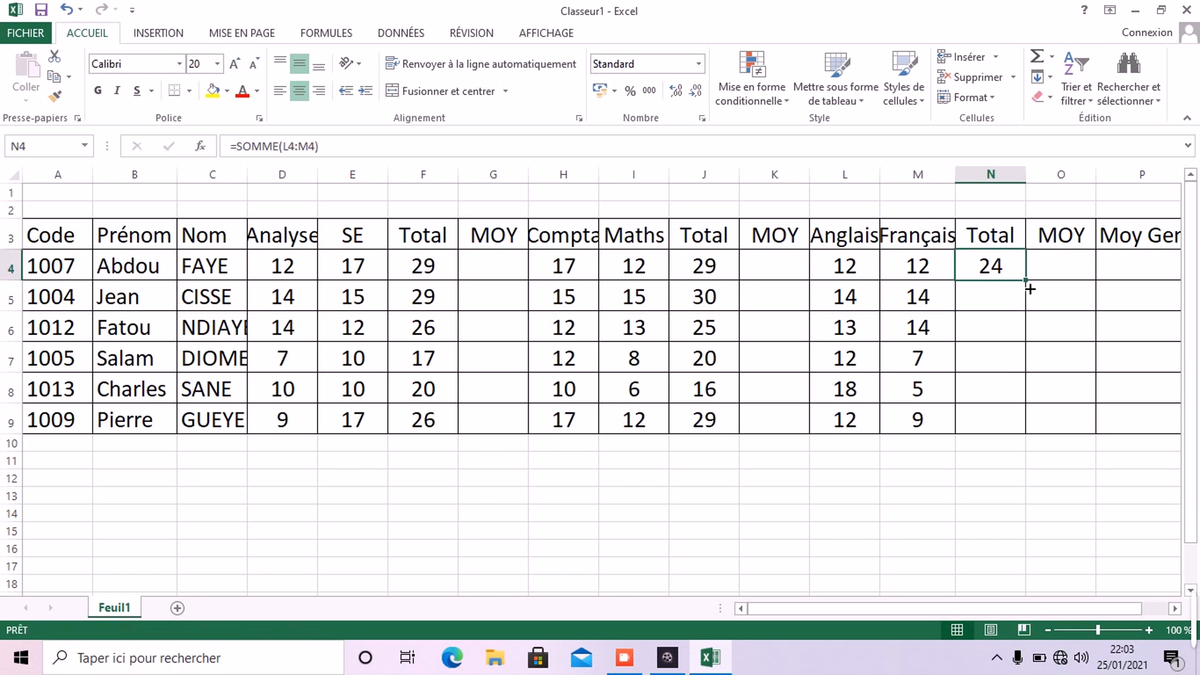
left_click_drag(1031, 289, 1021, 436)
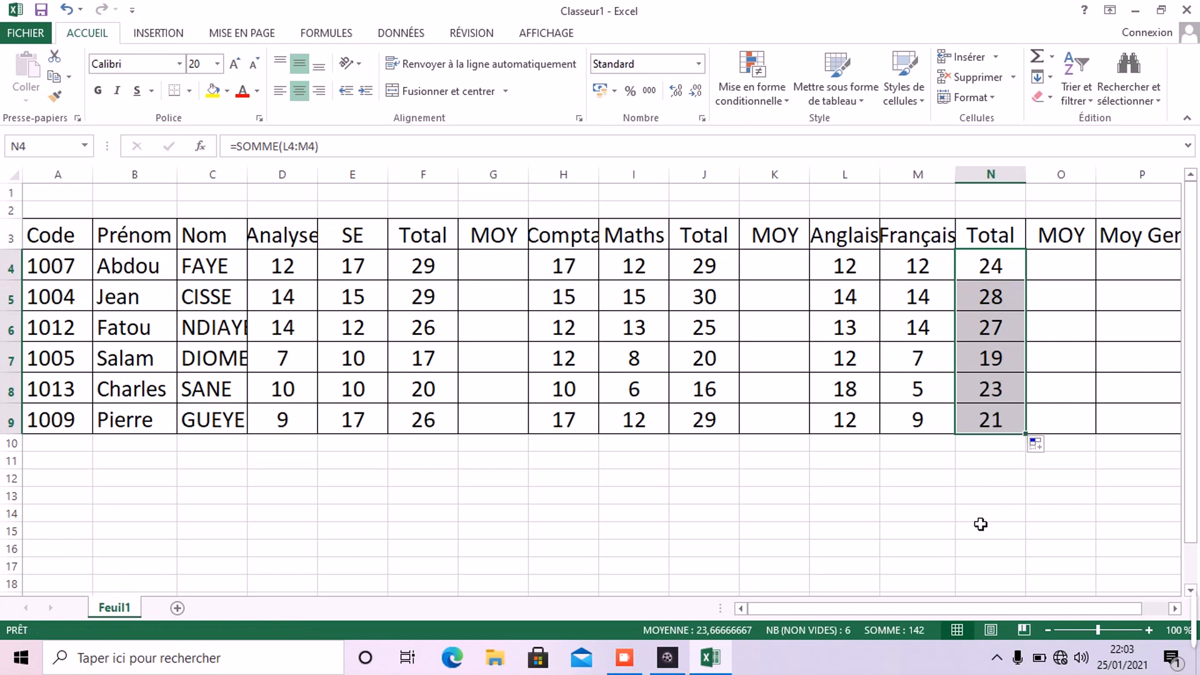
left_click(954, 521)
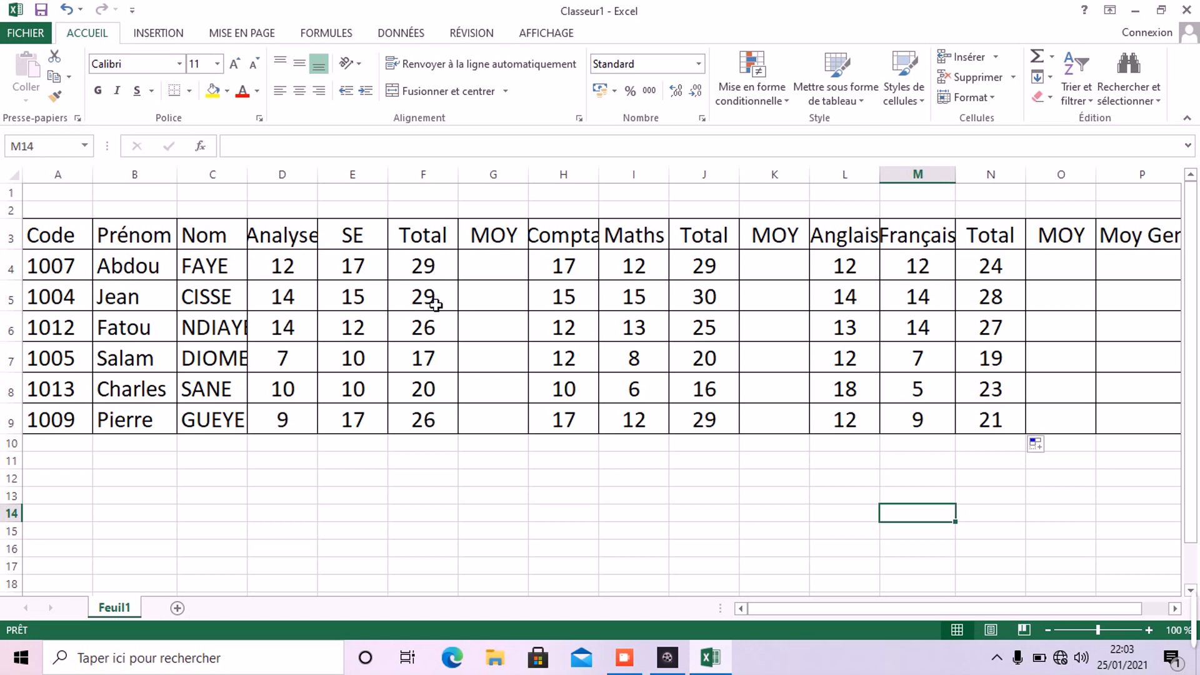
Average the Analyse and SE grades in G4 with =MOYENNE(D4:E4) and fill the formula down to G9.
left_click(522, 275)
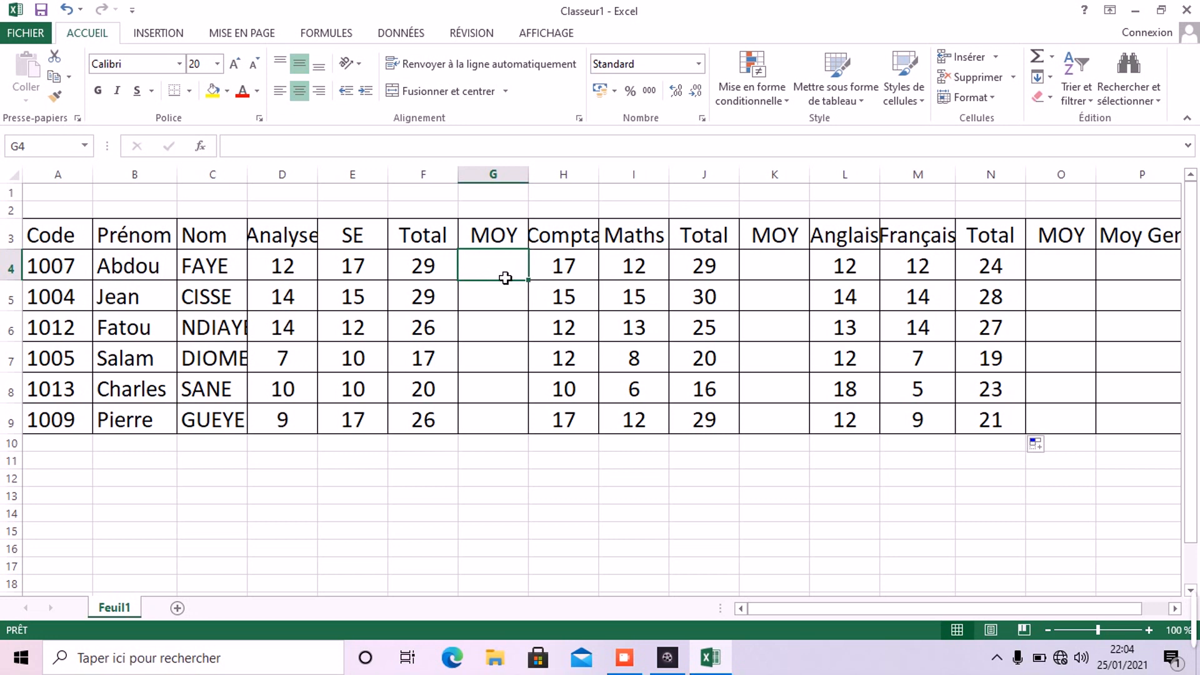
type("=")
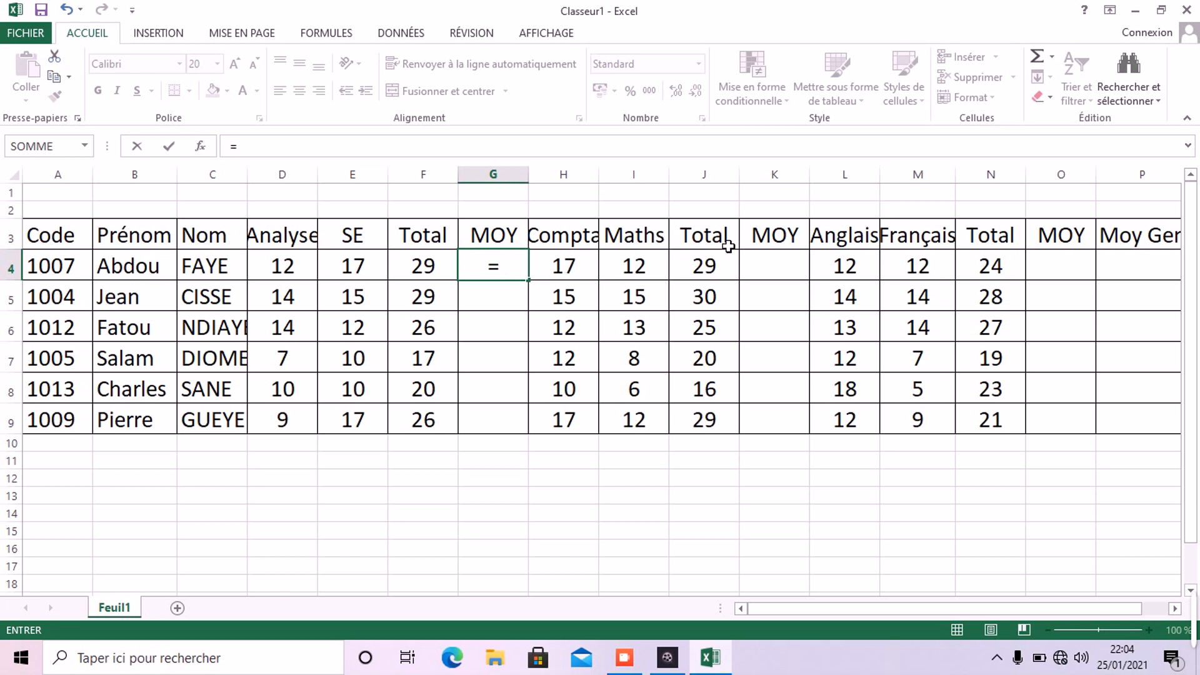
left_click(1052, 57)
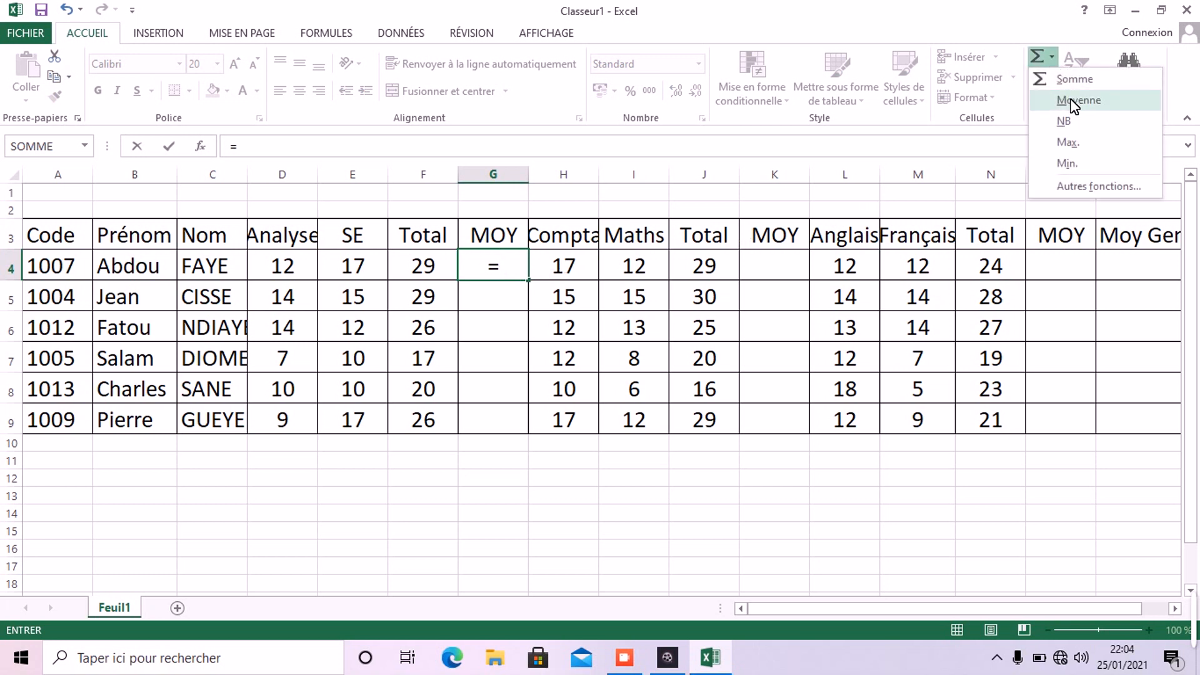
left_click(1071, 100)
left_click(1052, 56)
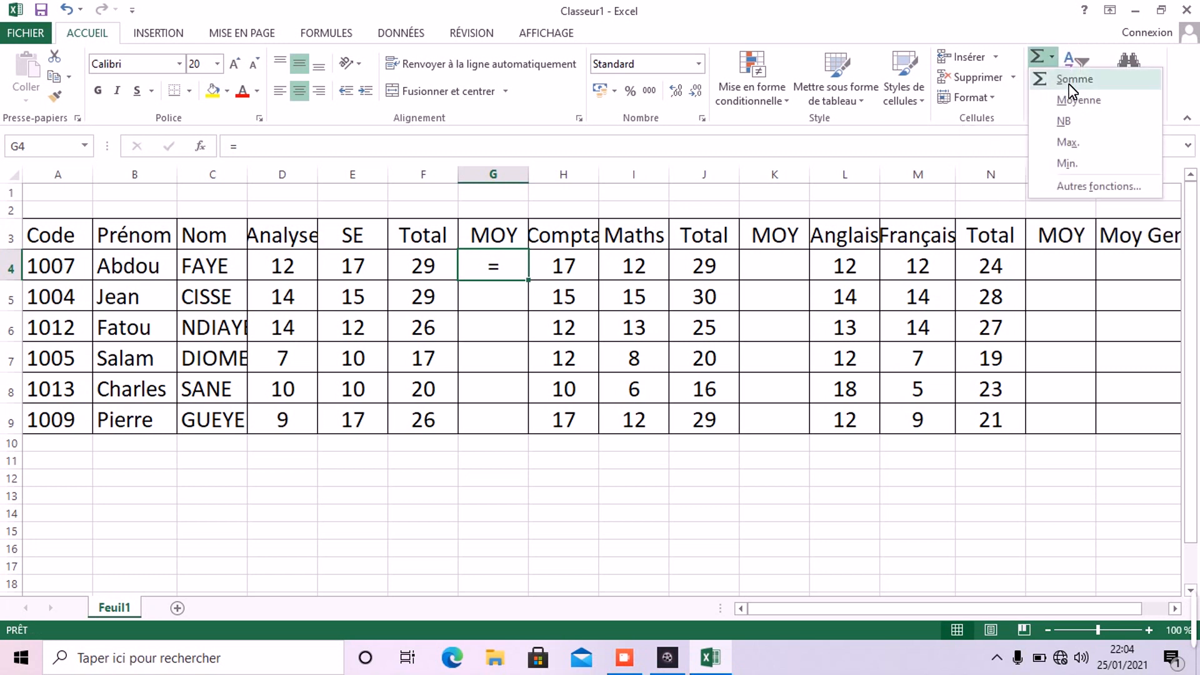
left_click(1074, 100)
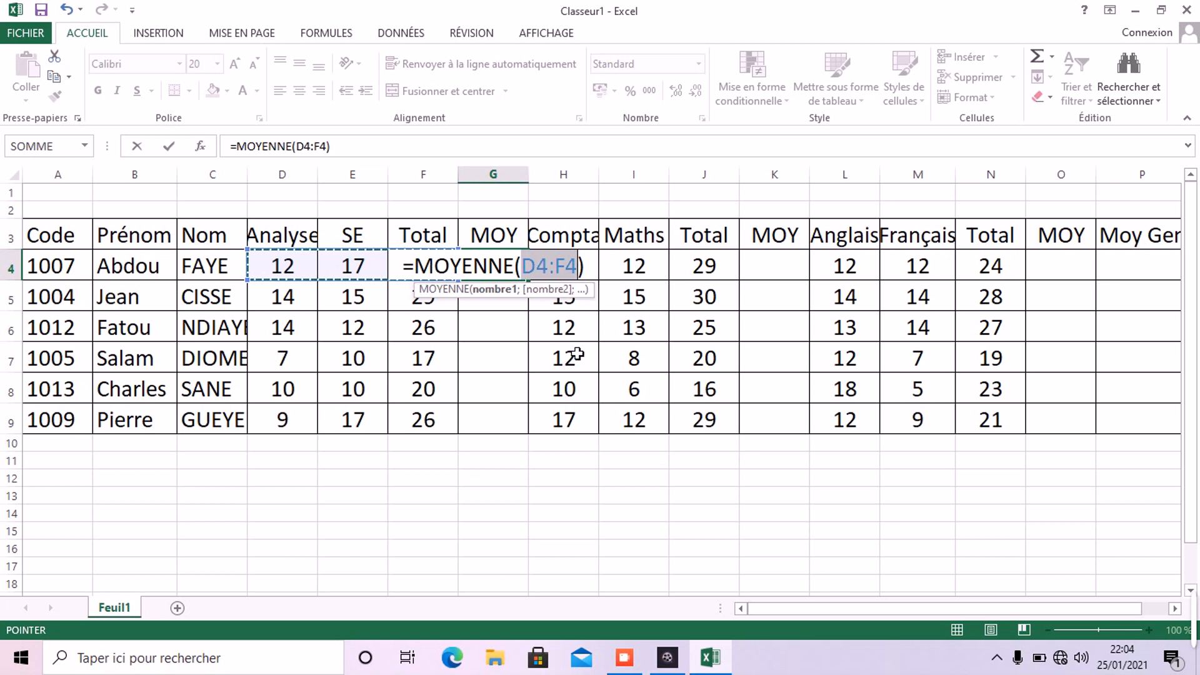
key("BackSpace")
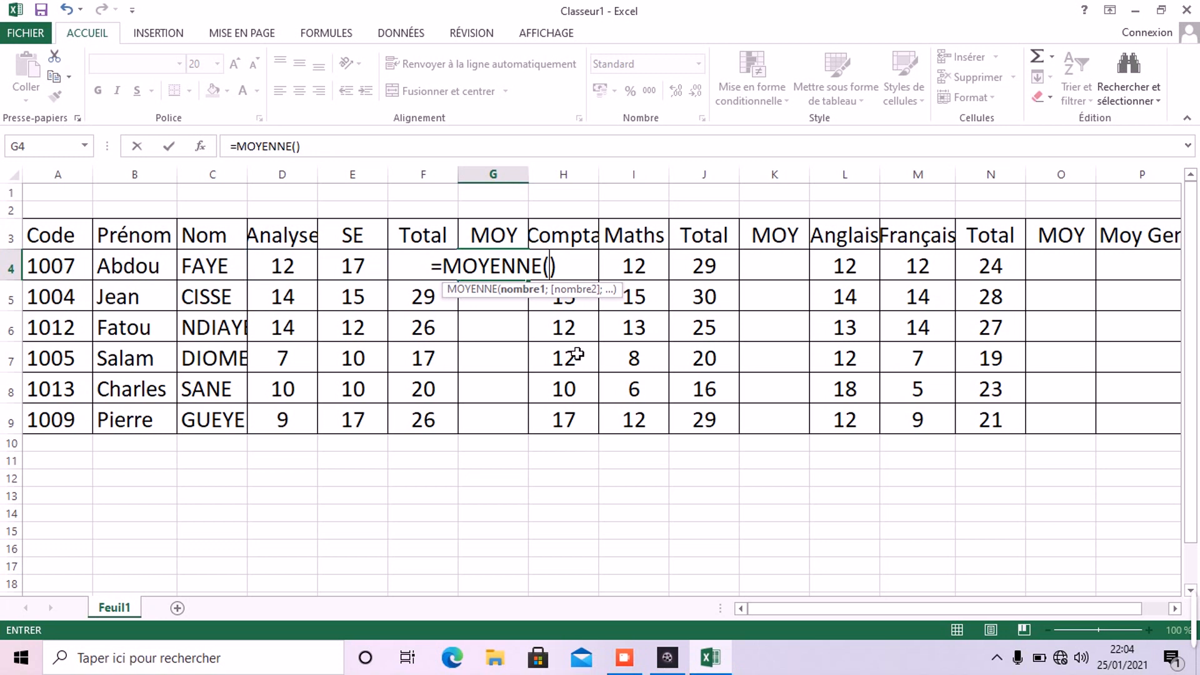
left_click(308, 270)
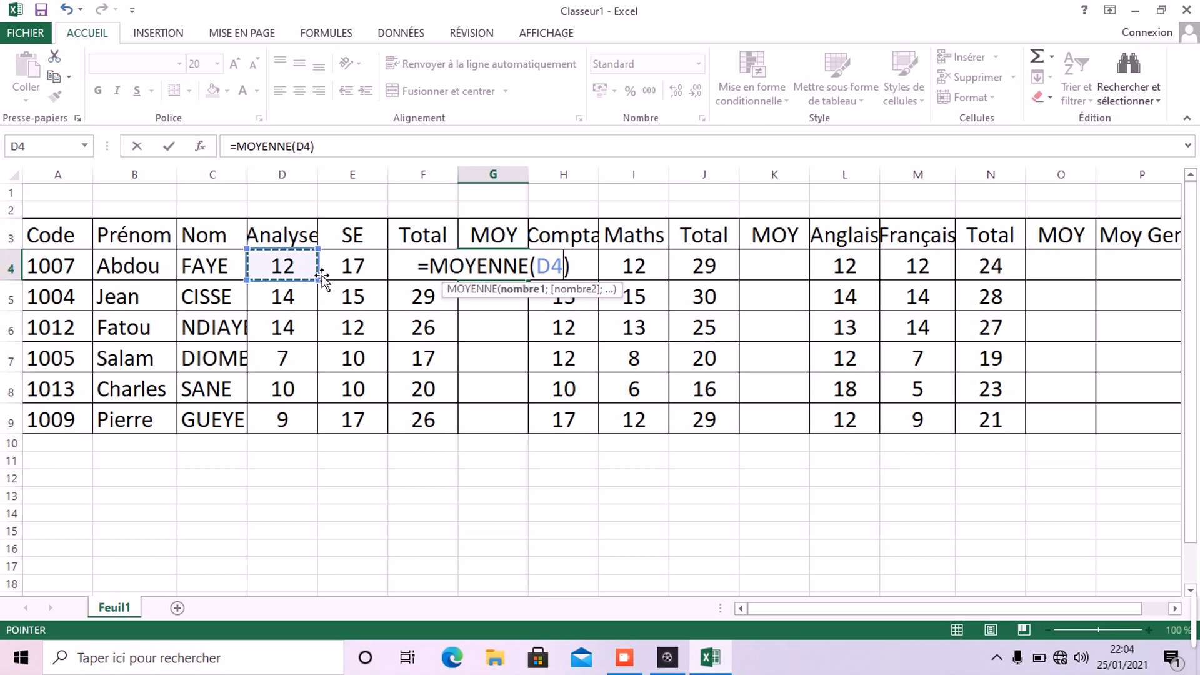
left_click_drag(318, 274, 342, 274)
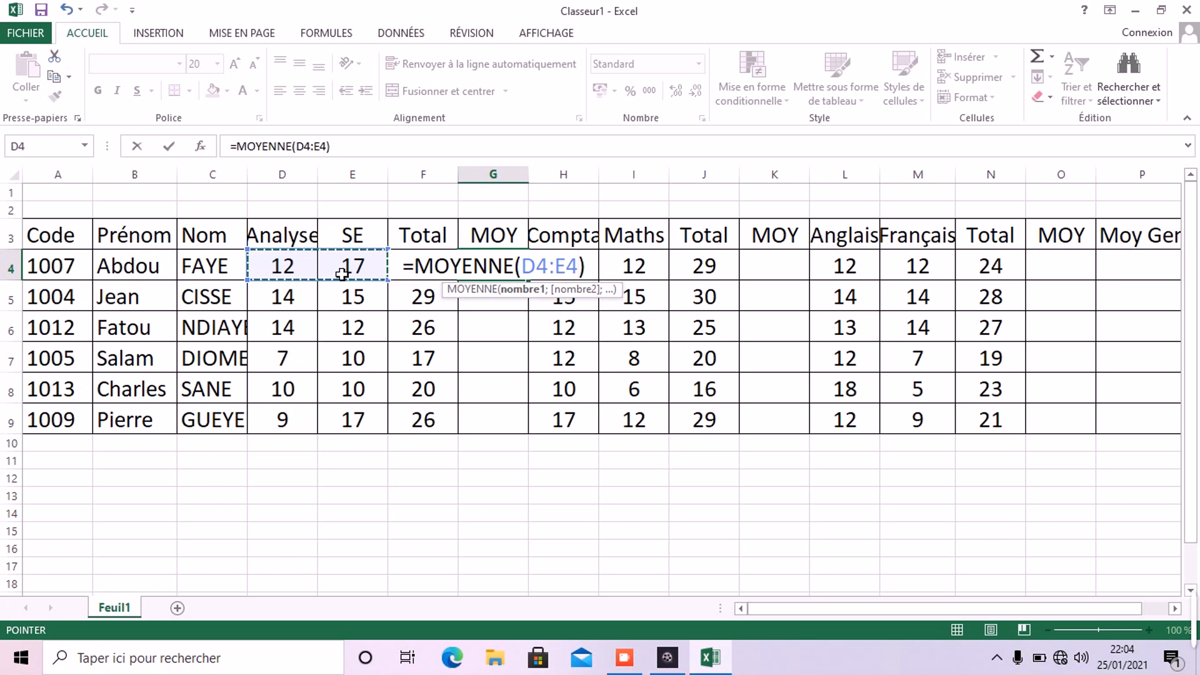
key("Return")
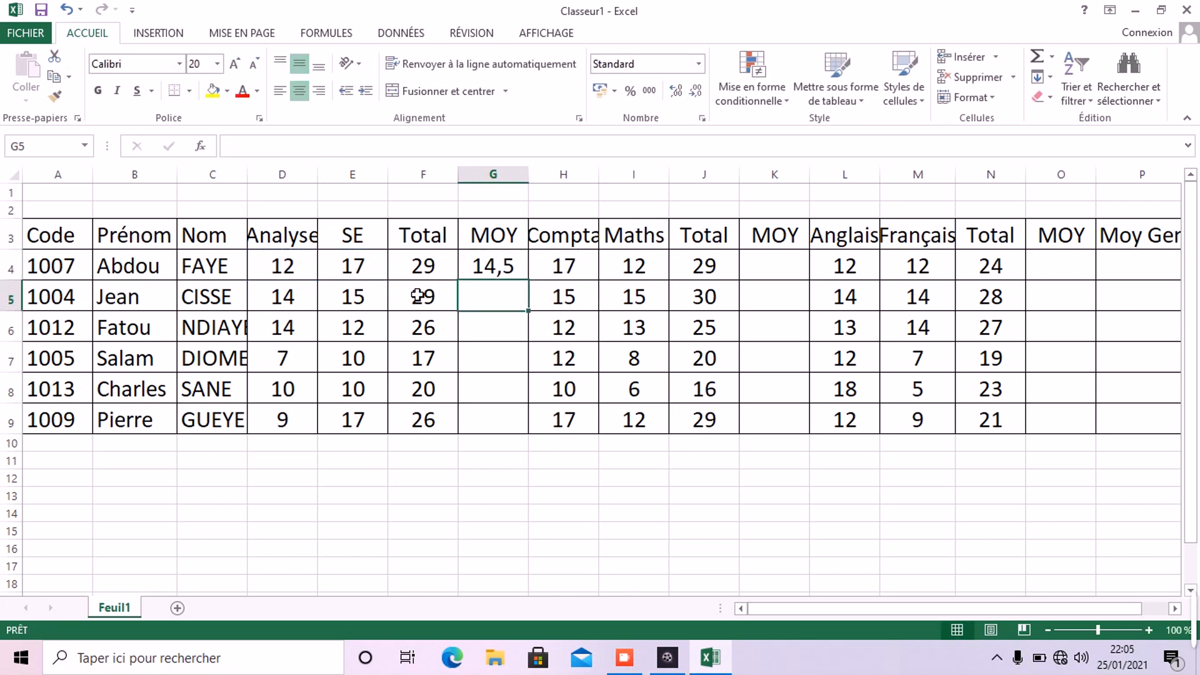
left_click(518, 274)
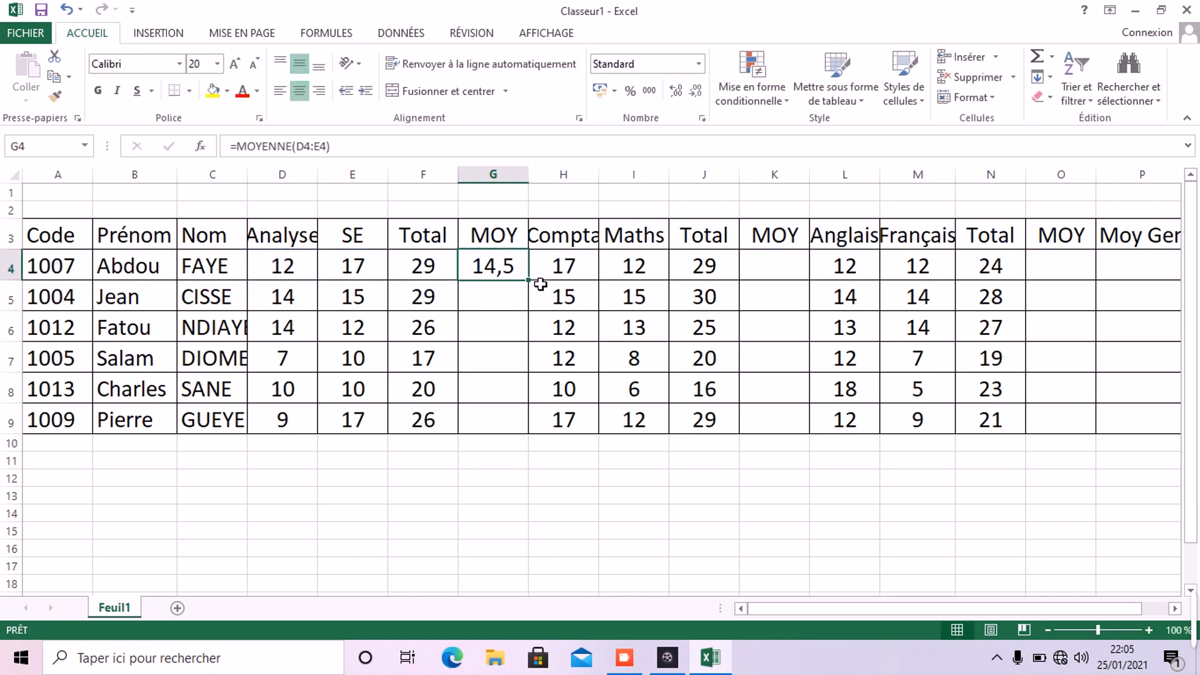
left_click_drag(531, 281, 523, 429)
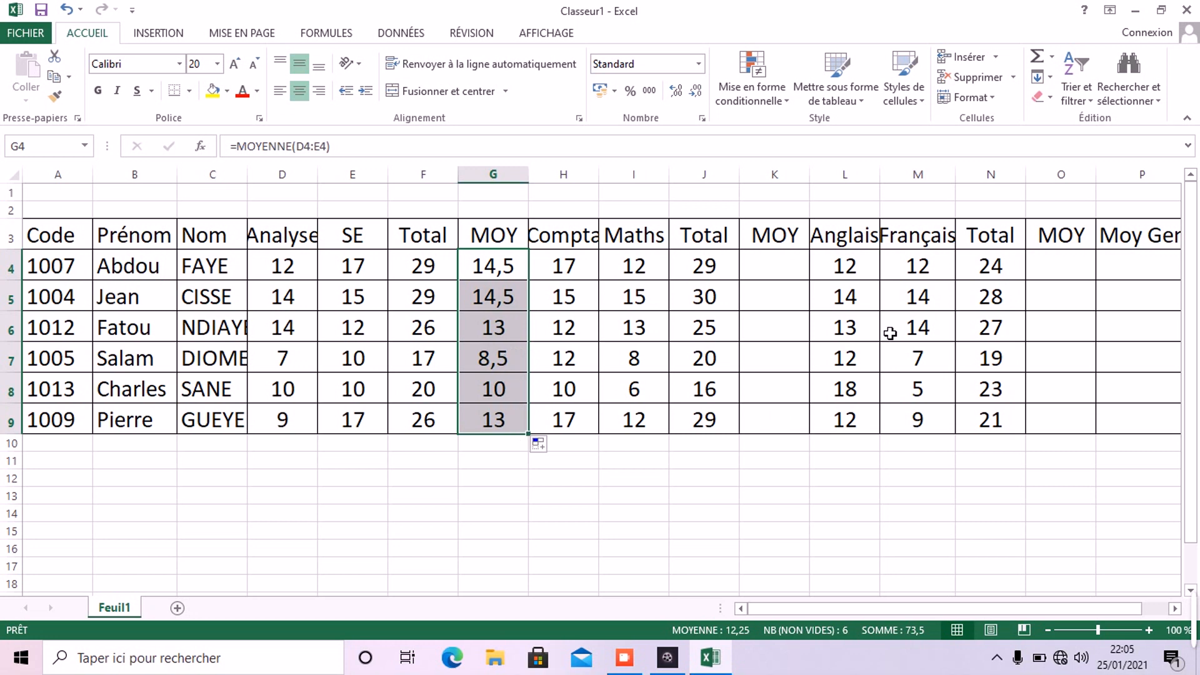
Average the Compta and Maths grades in K4 with =MOYENNE(H4:I4) and fill the formula down to K9.
left_click(795, 279)
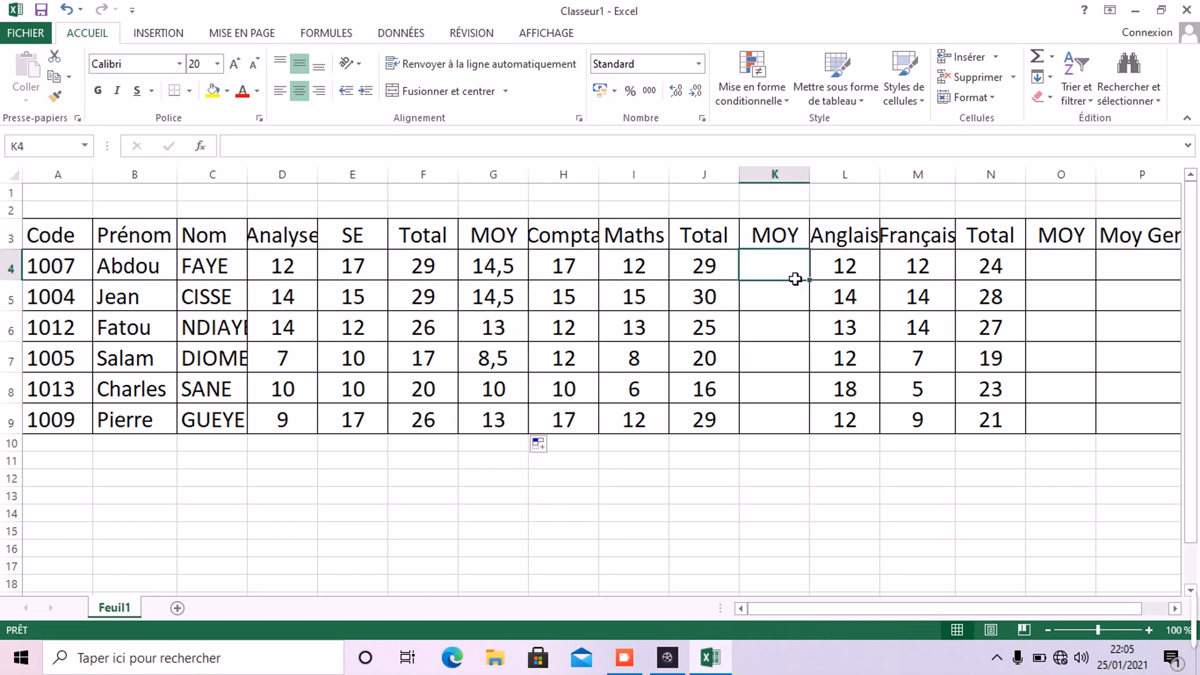
type("=")
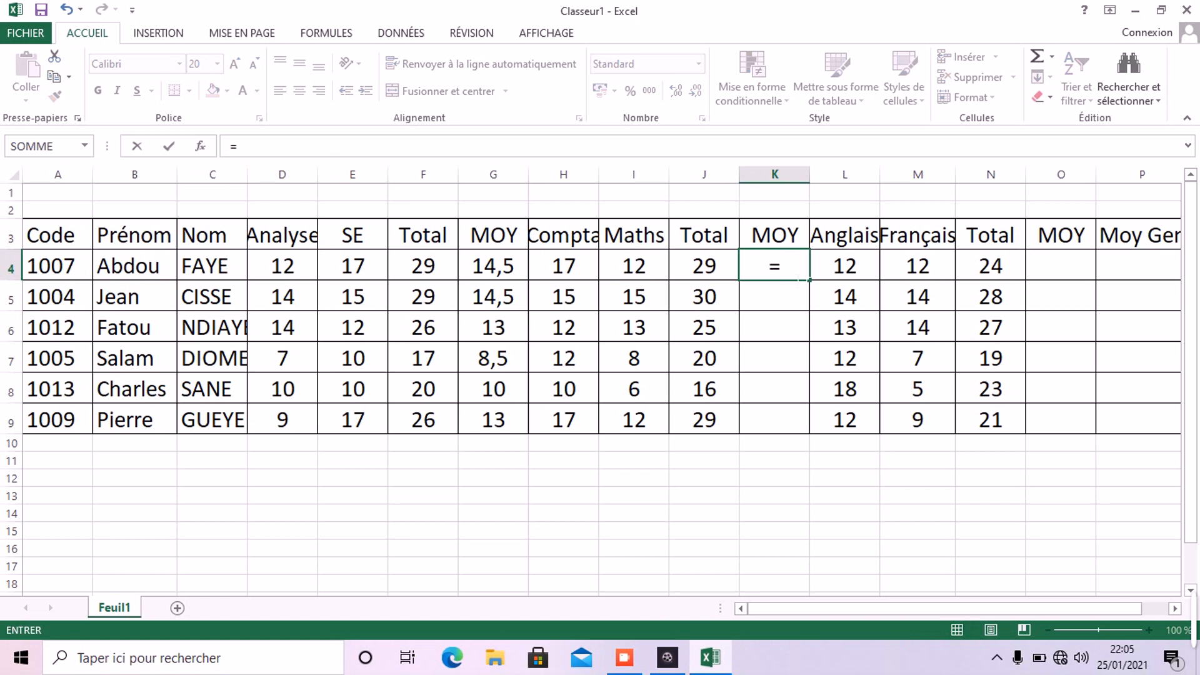
left_click(1055, 59)
left_click(1074, 99)
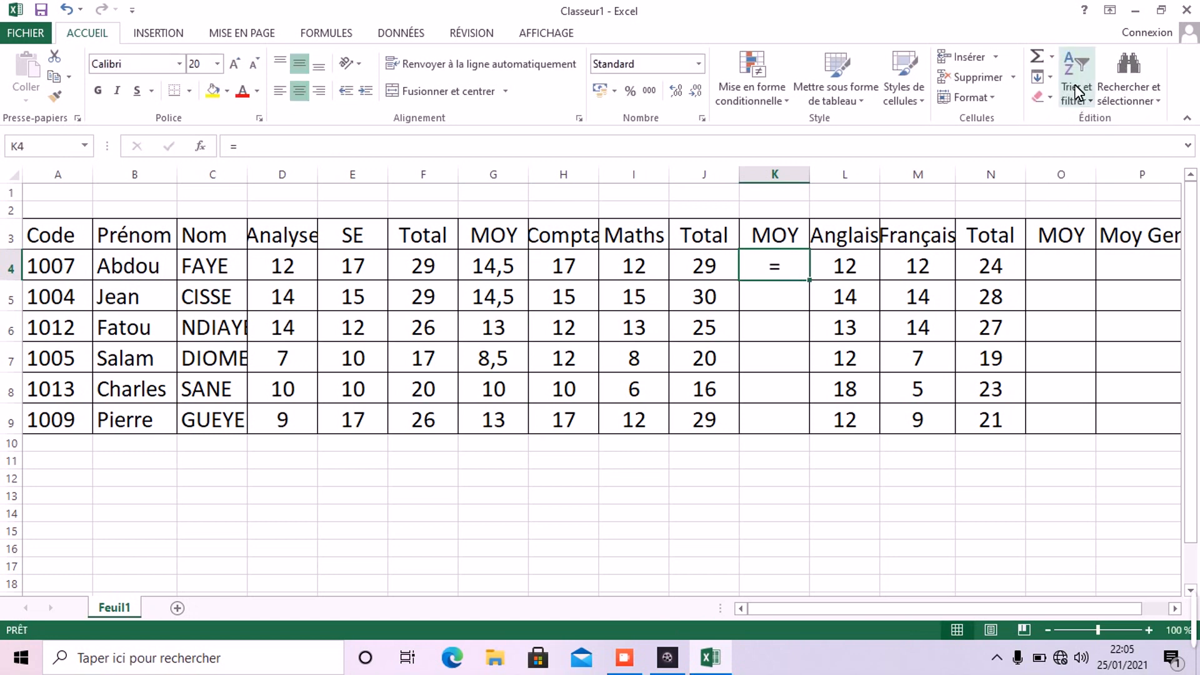
left_click(1052, 57)
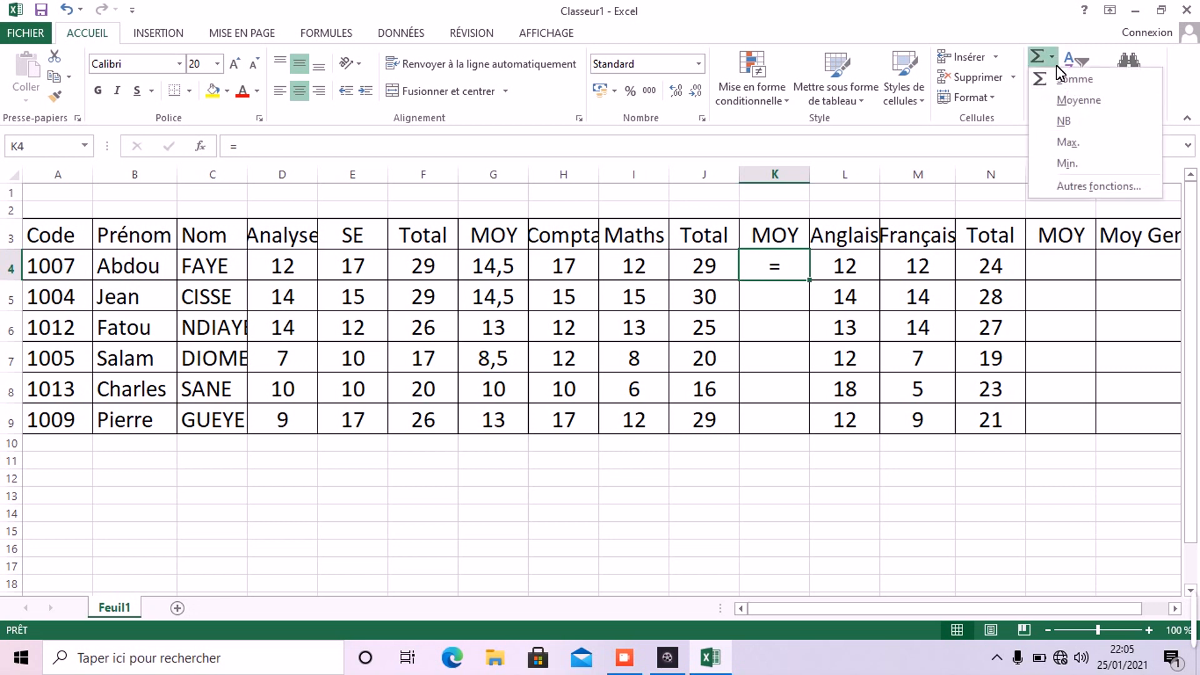
left_click(1075, 100)
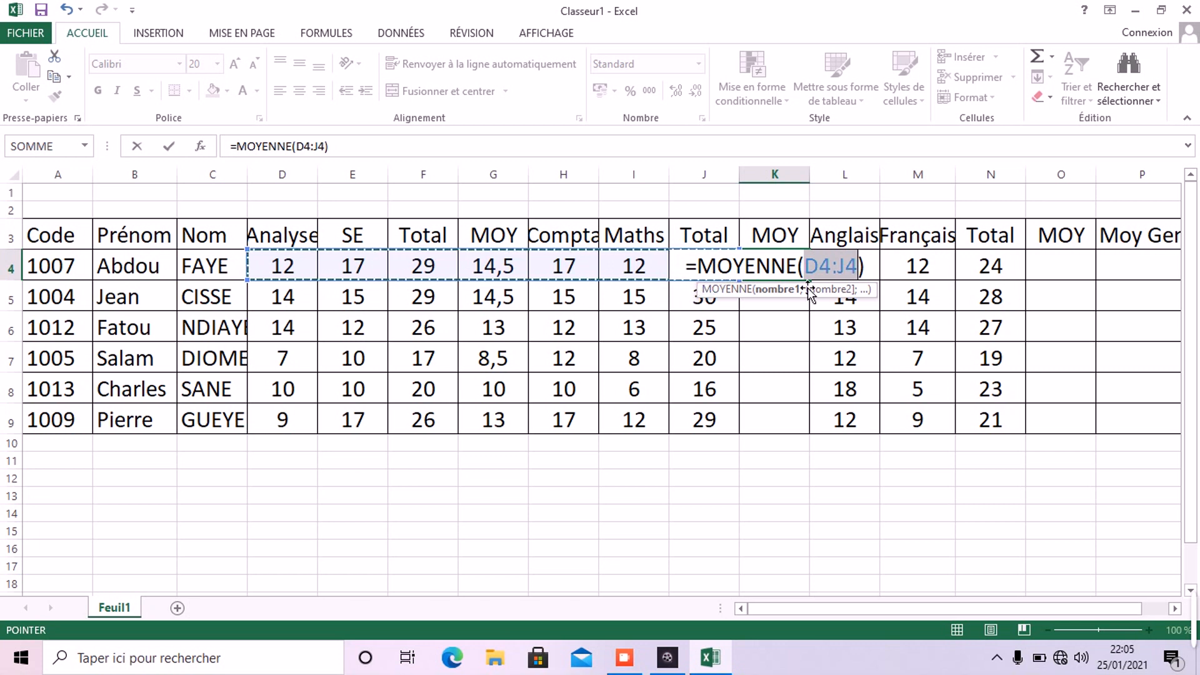
key("BackSpace")
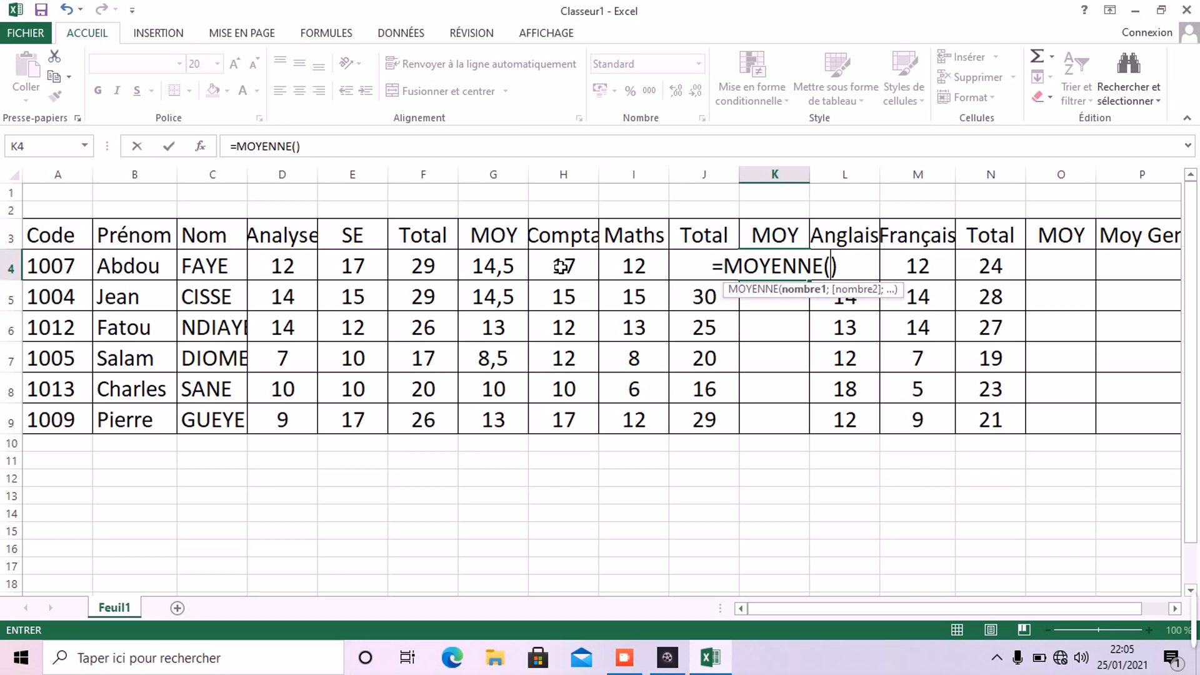
left_click_drag(563, 267, 616, 270)
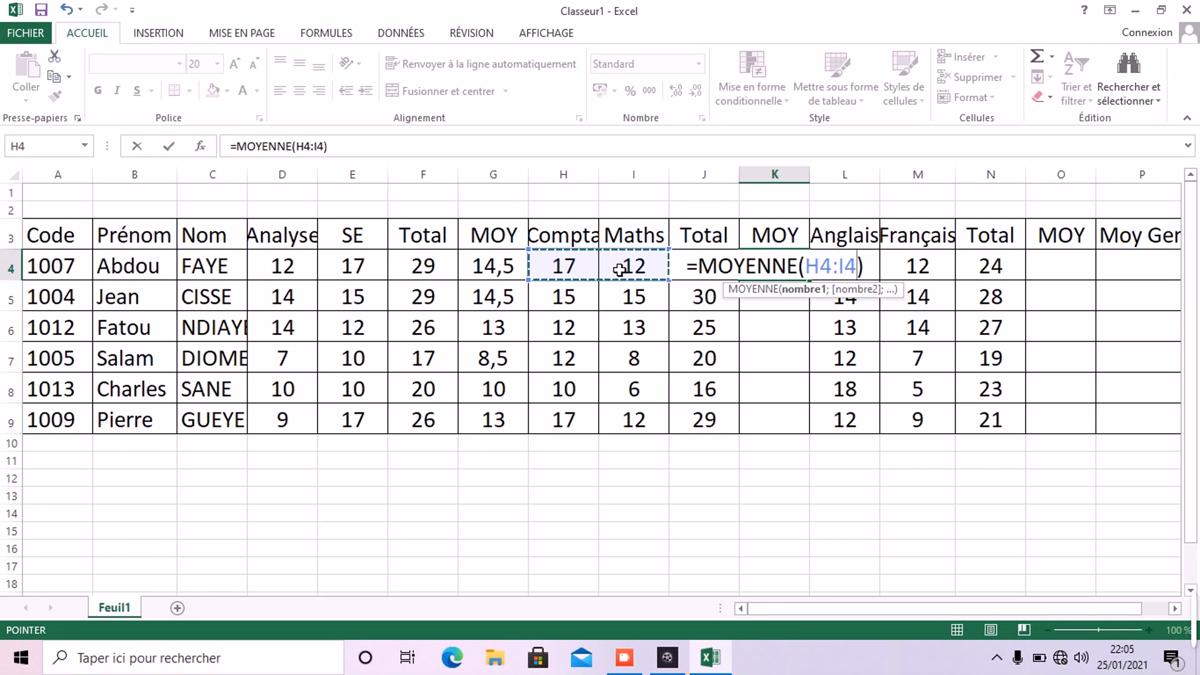
key("Return")
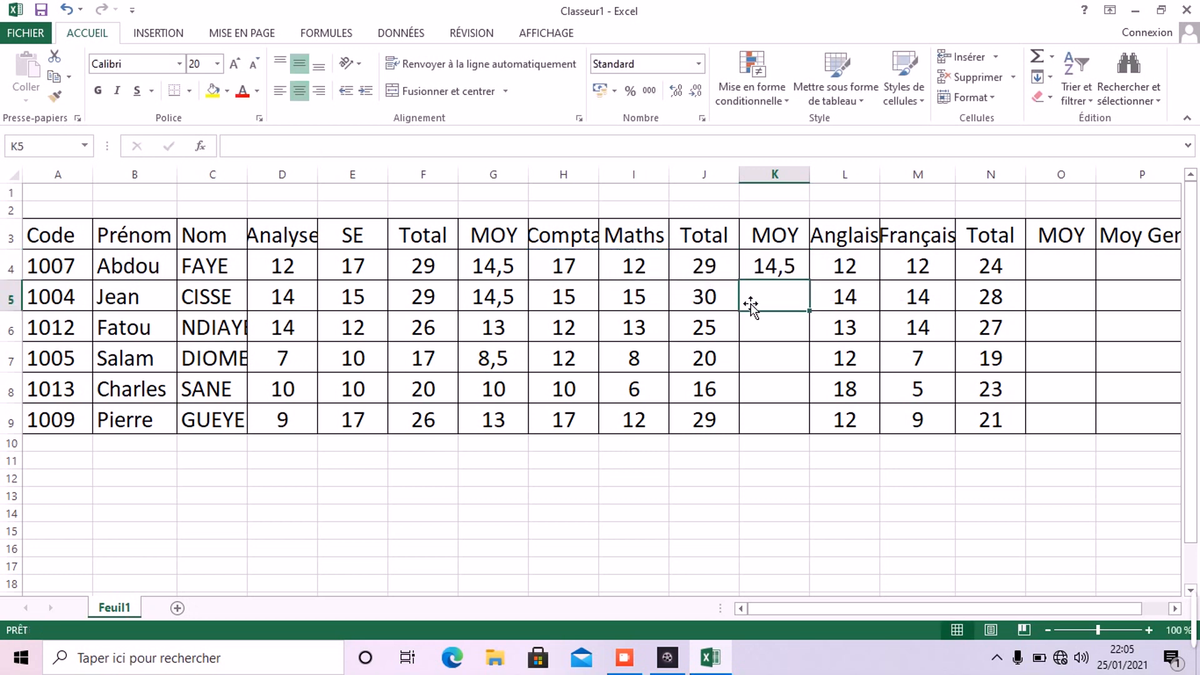
left_click(791, 267)
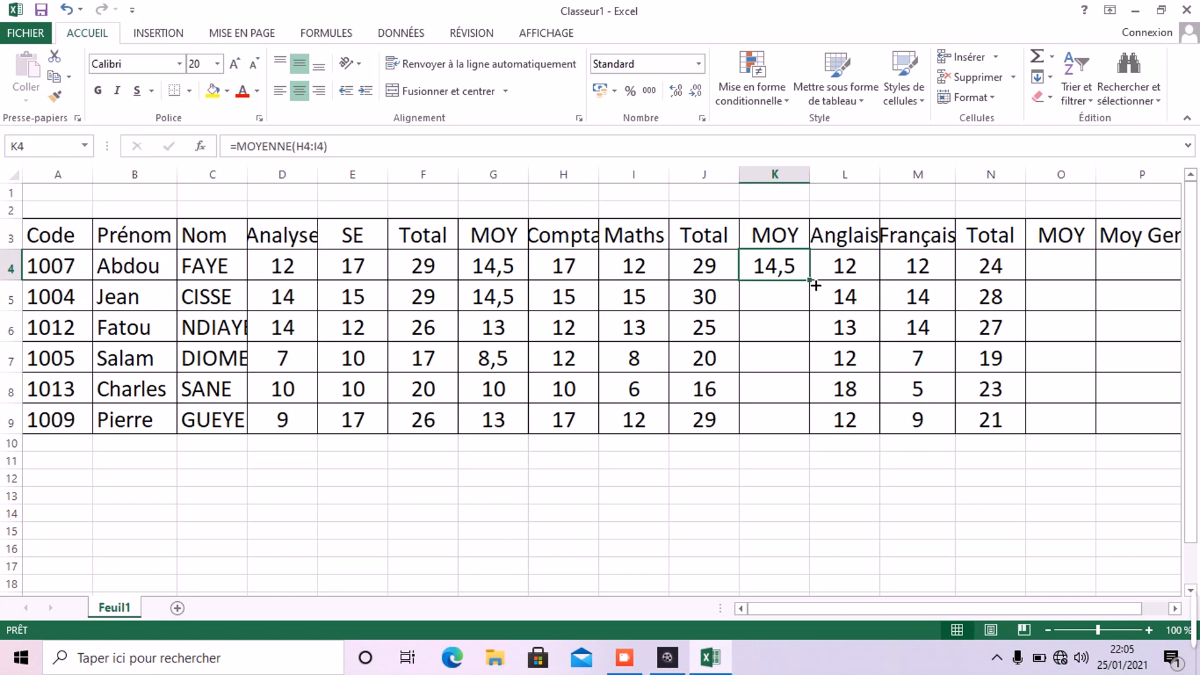
left_click_drag(816, 285, 815, 439)
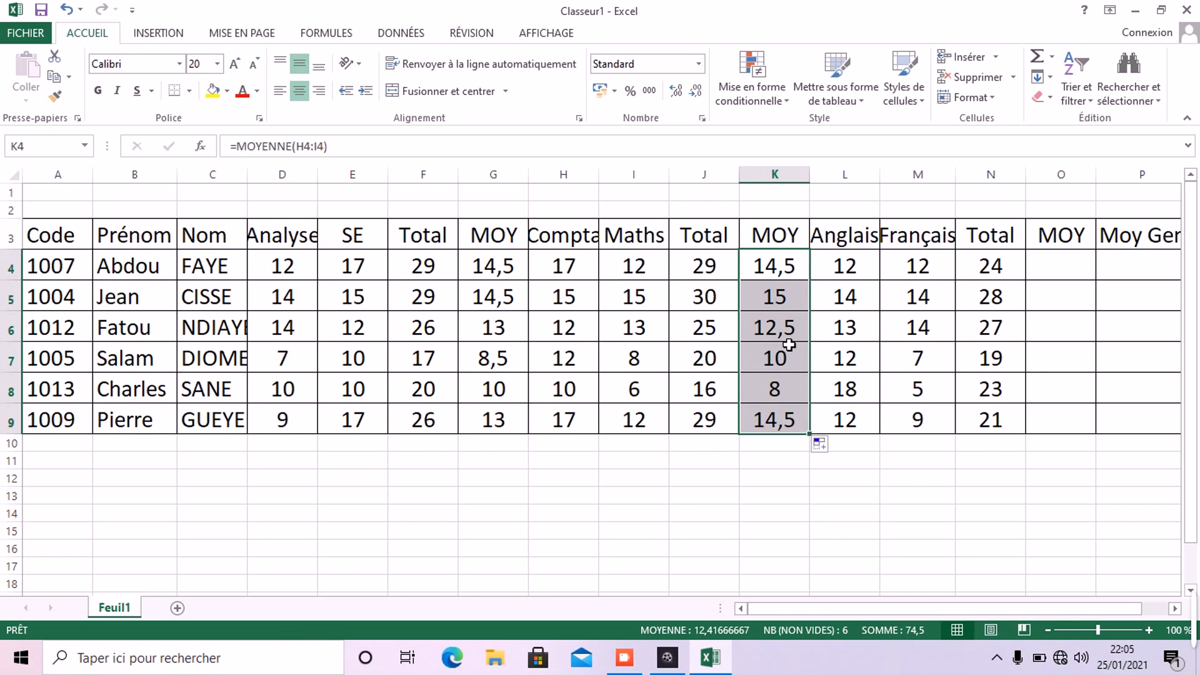
Average the Anglais and Français grades in O4 with =MOYENNE(L4:M4) and fill the formula down to O9.
left_click(1070, 276)
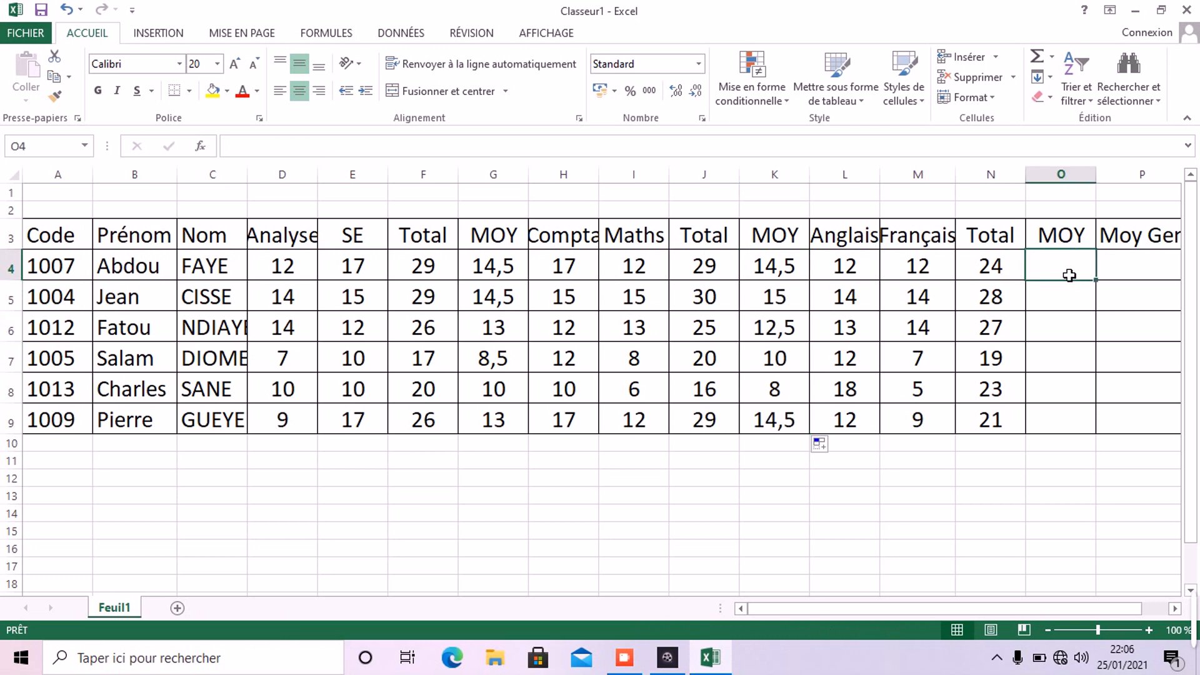
type("=")
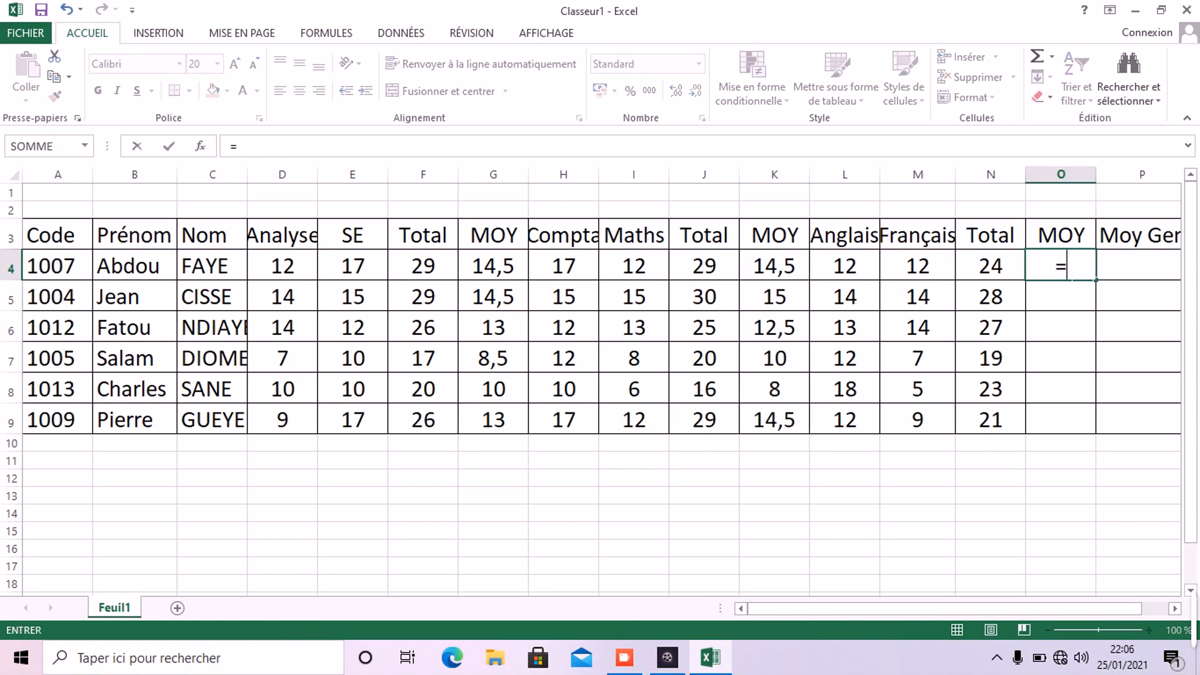
left_click(1054, 57)
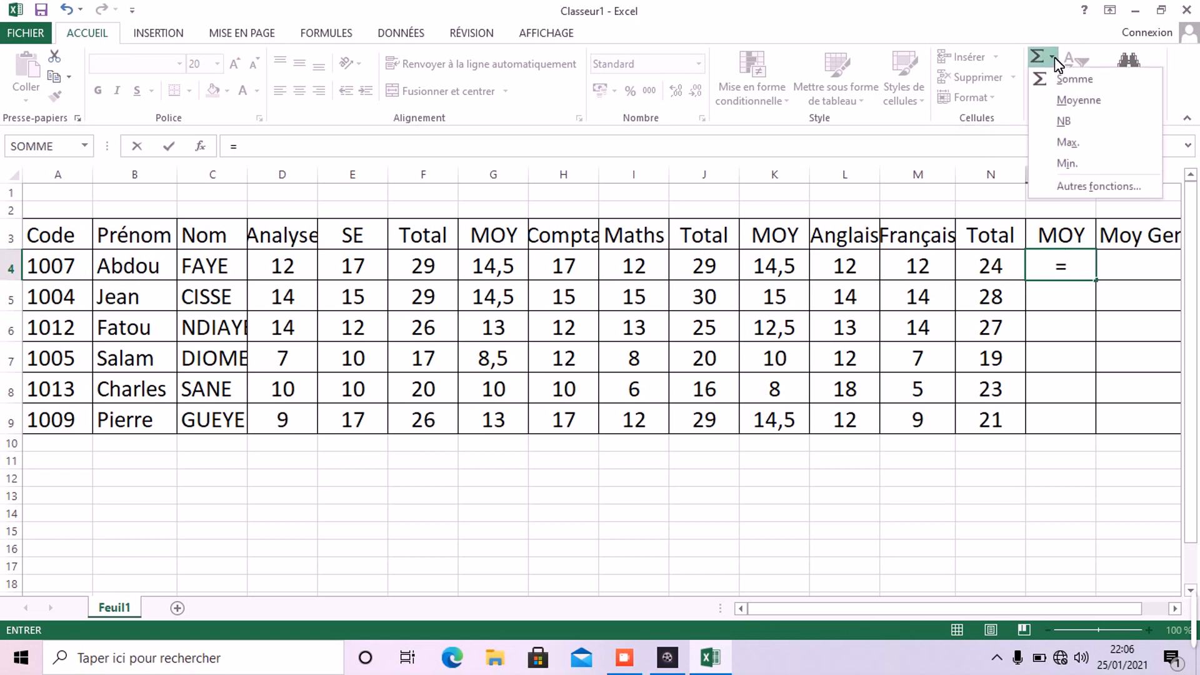
left_click(1056, 58)
left_click(1053, 57)
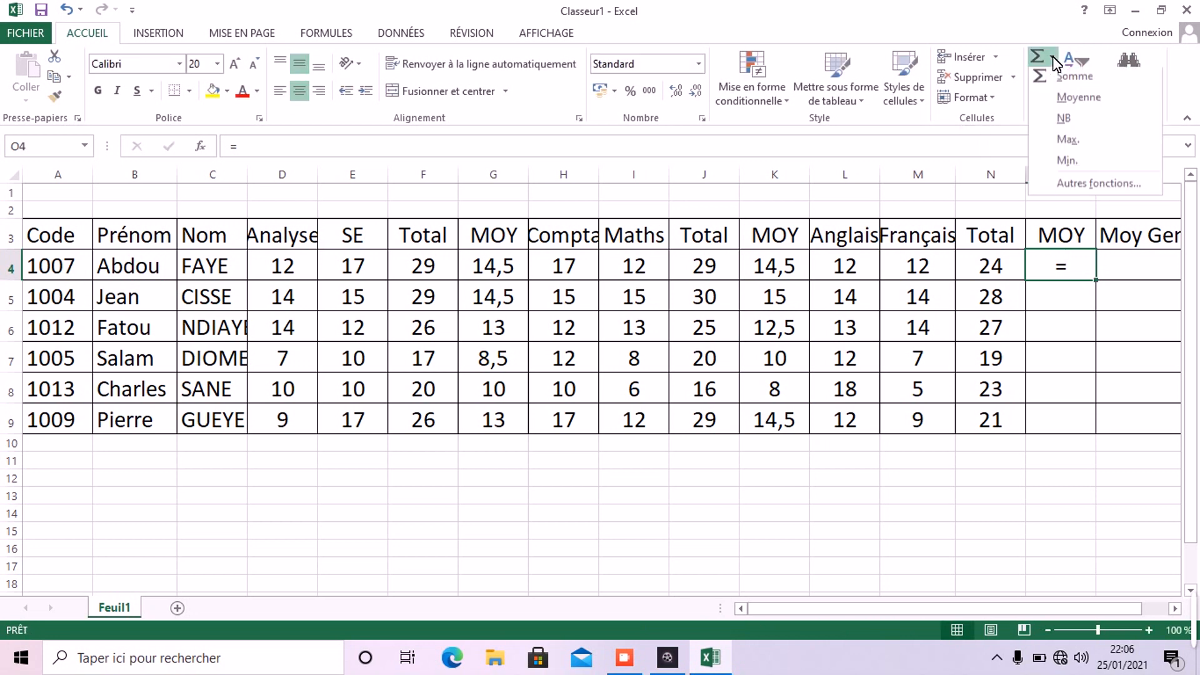
left_click(1087, 101)
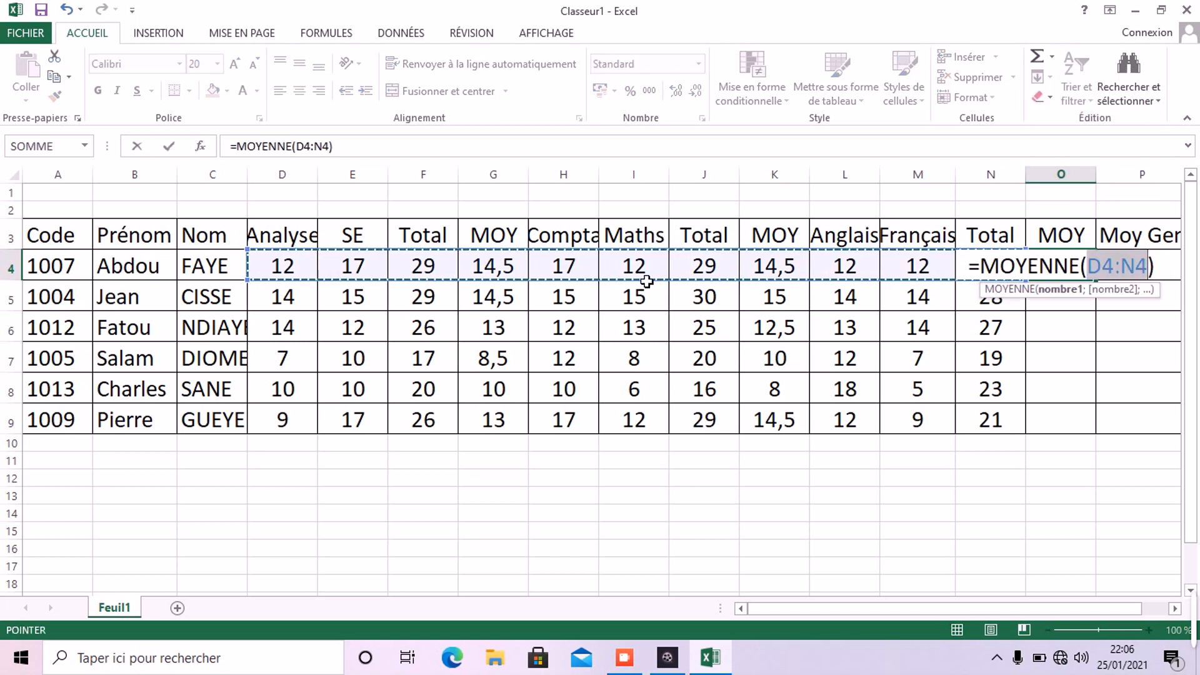
key("BackSpace")
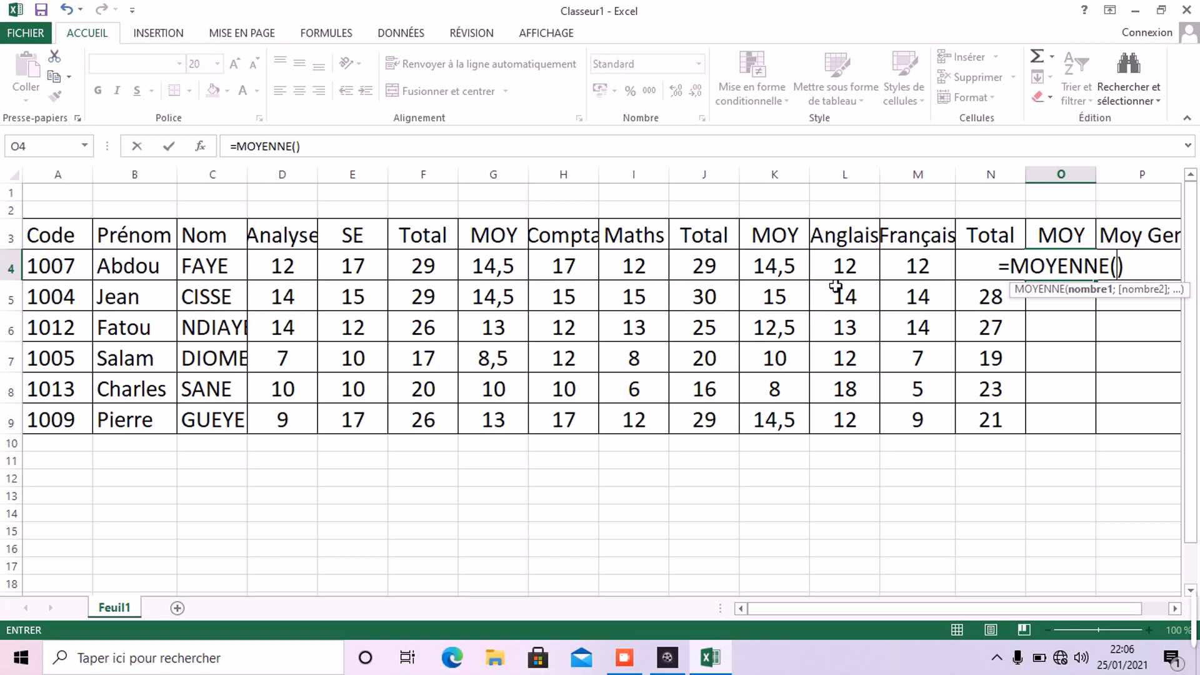
left_click_drag(843, 278, 915, 270)
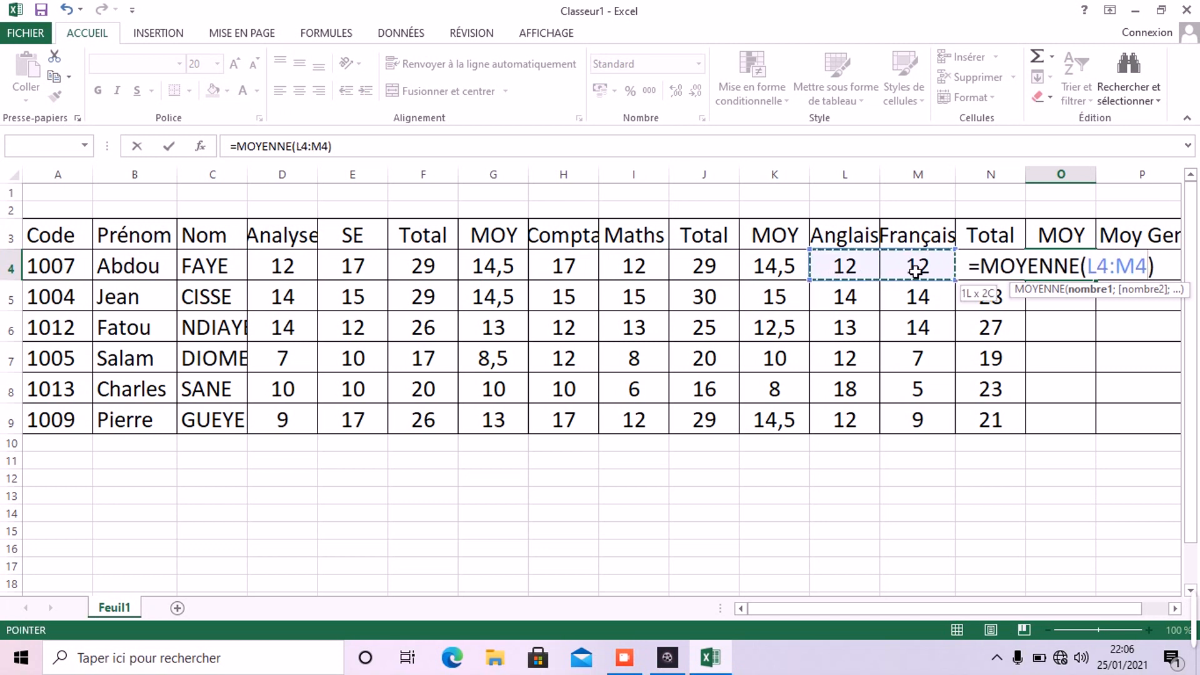
key("Return")
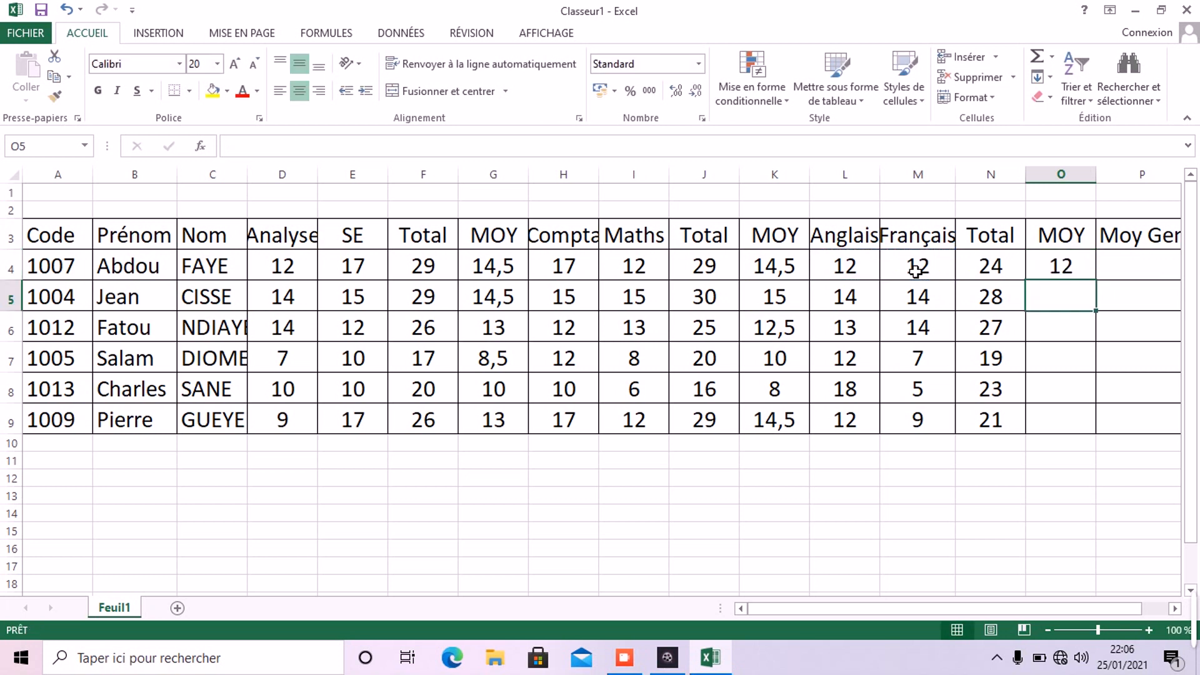
left_click(1061, 275)
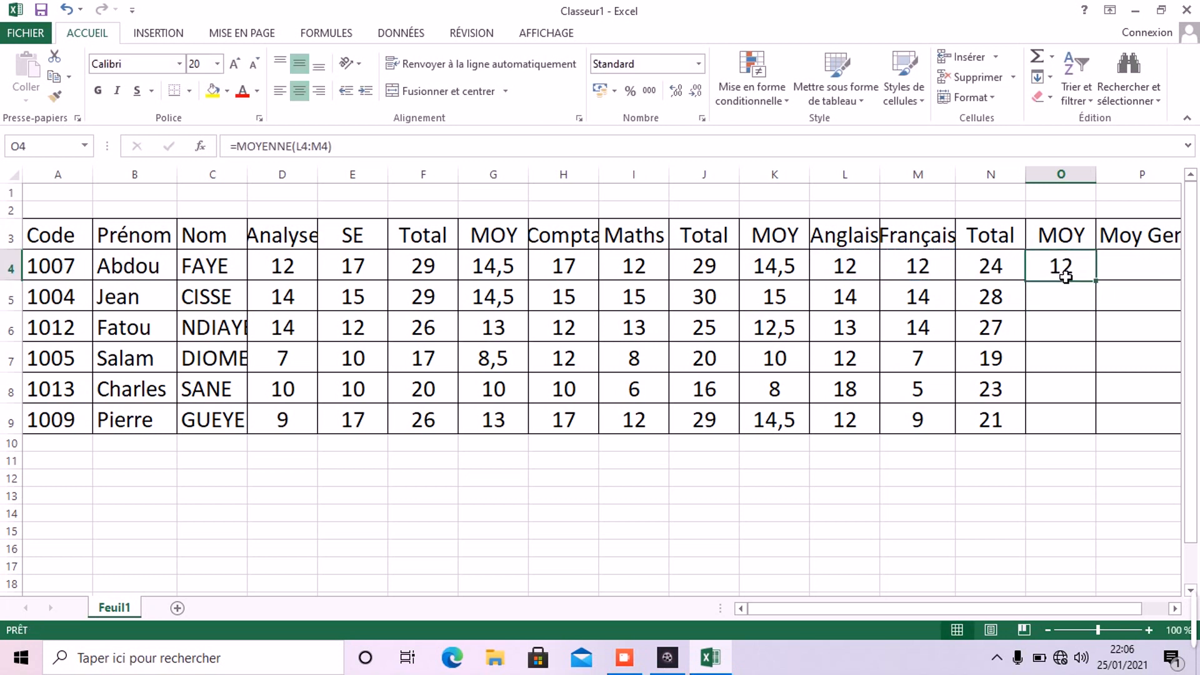
left_click_drag(1102, 285, 1102, 437)
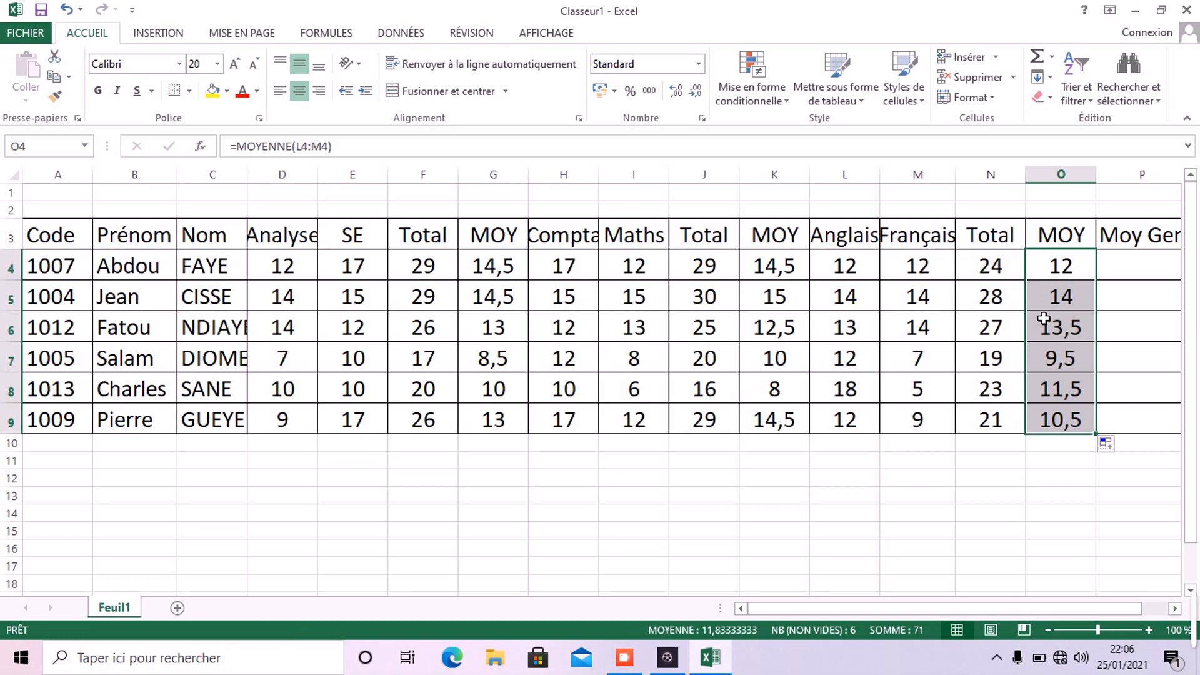
Start a MOYENNE formula in P4 under Moy Gen and remove the suggested range D4:O4.
left_click(1125, 278)
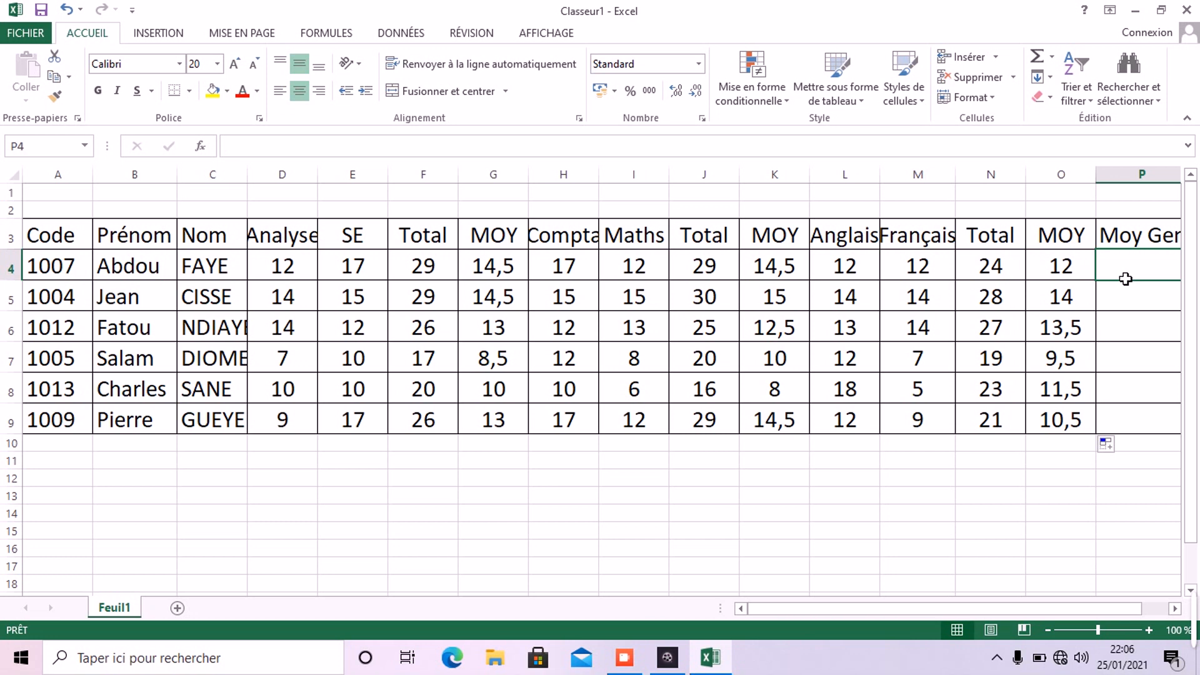
type("=")
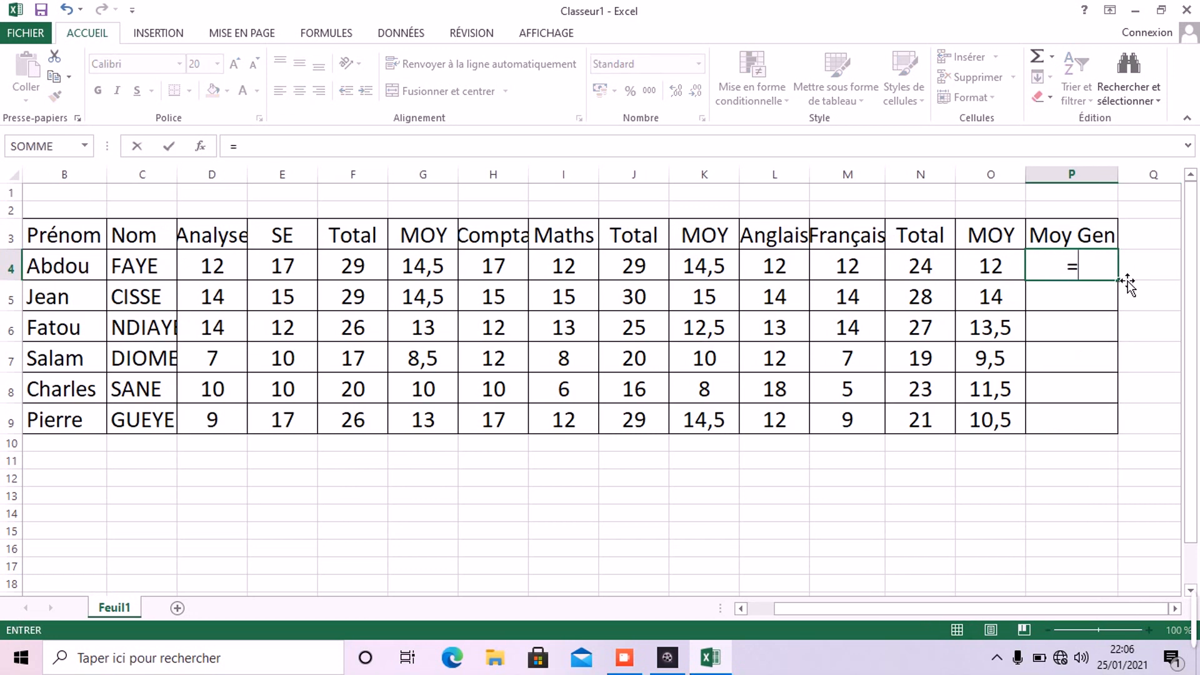
left_click(1051, 56)
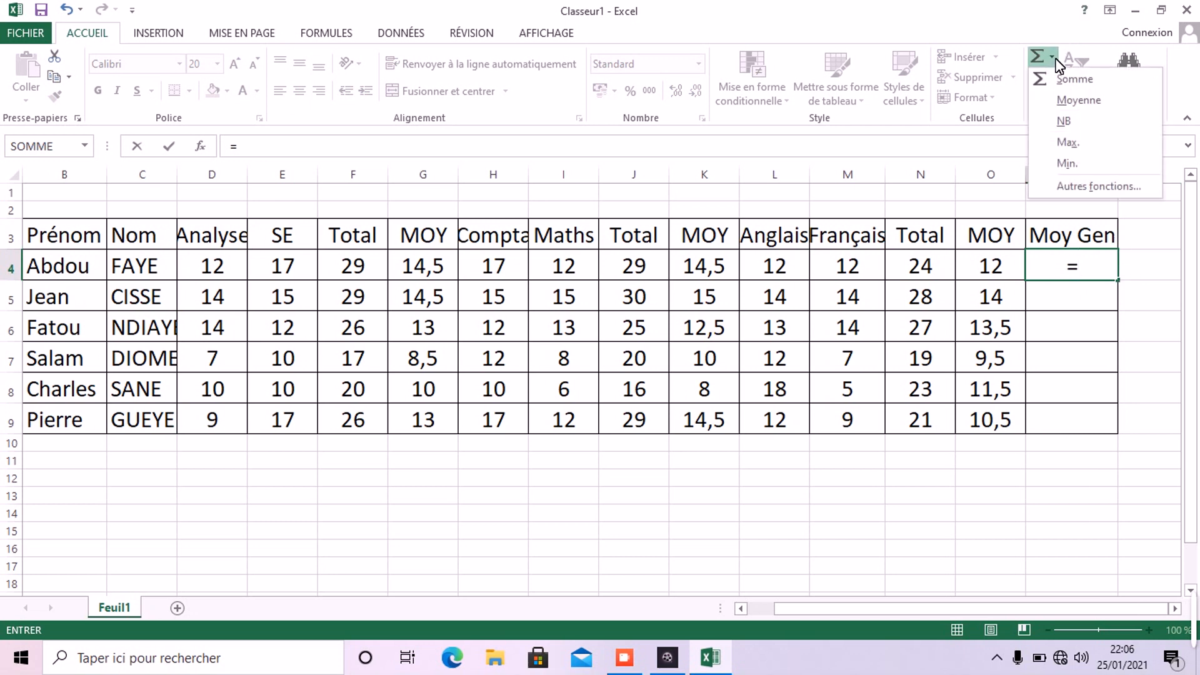
left_click(1070, 100)
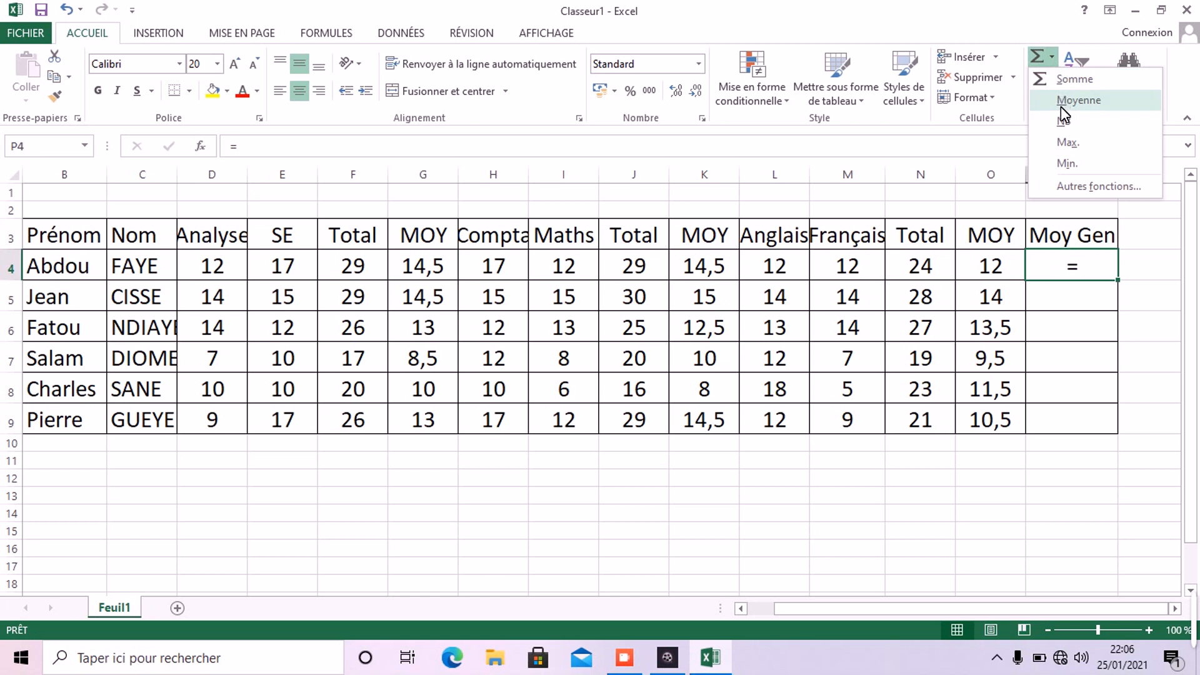
left_click(1062, 102)
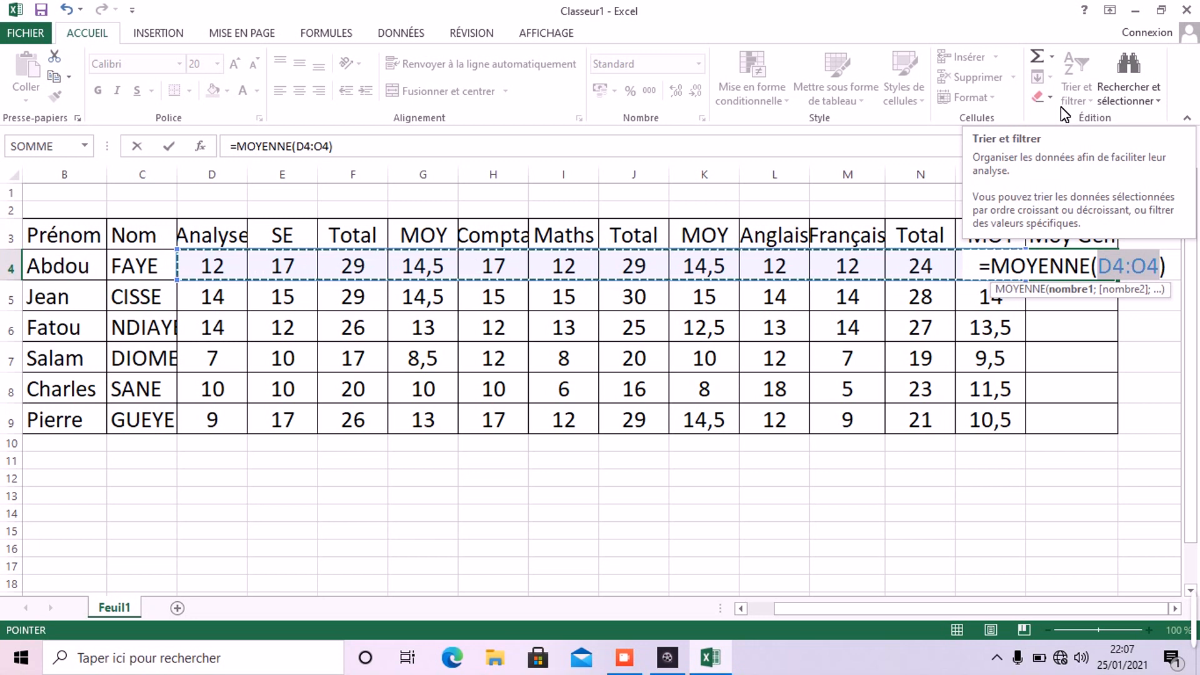
key("BackSpace")
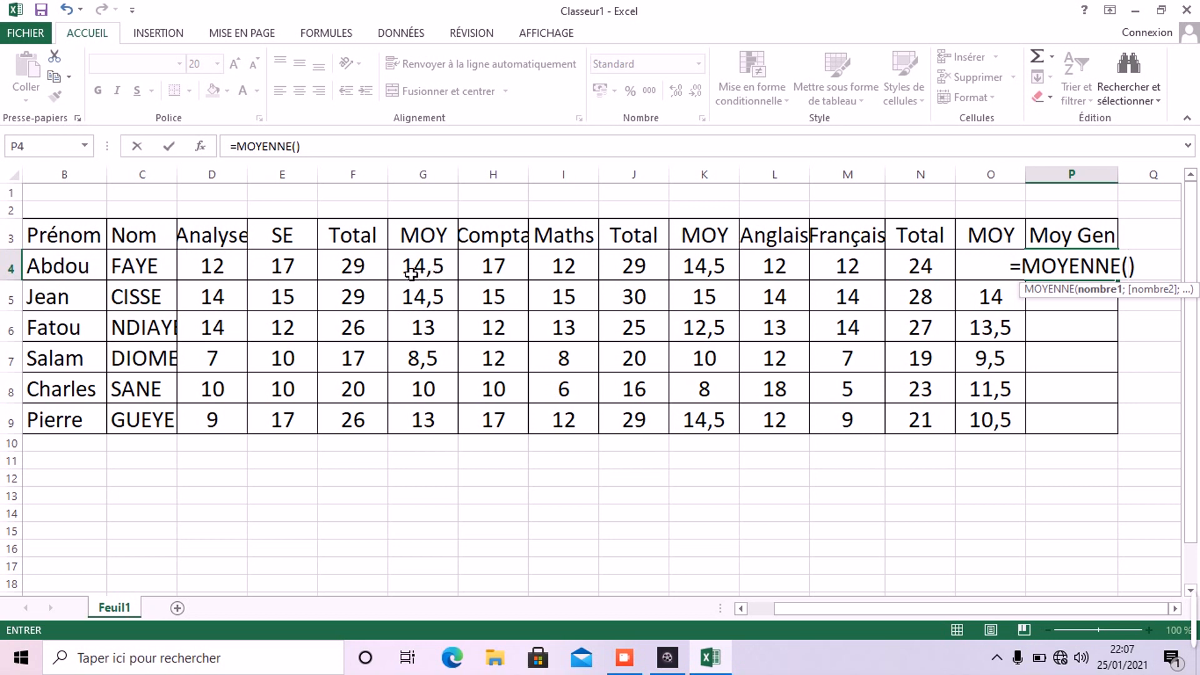
left_click(430, 275)
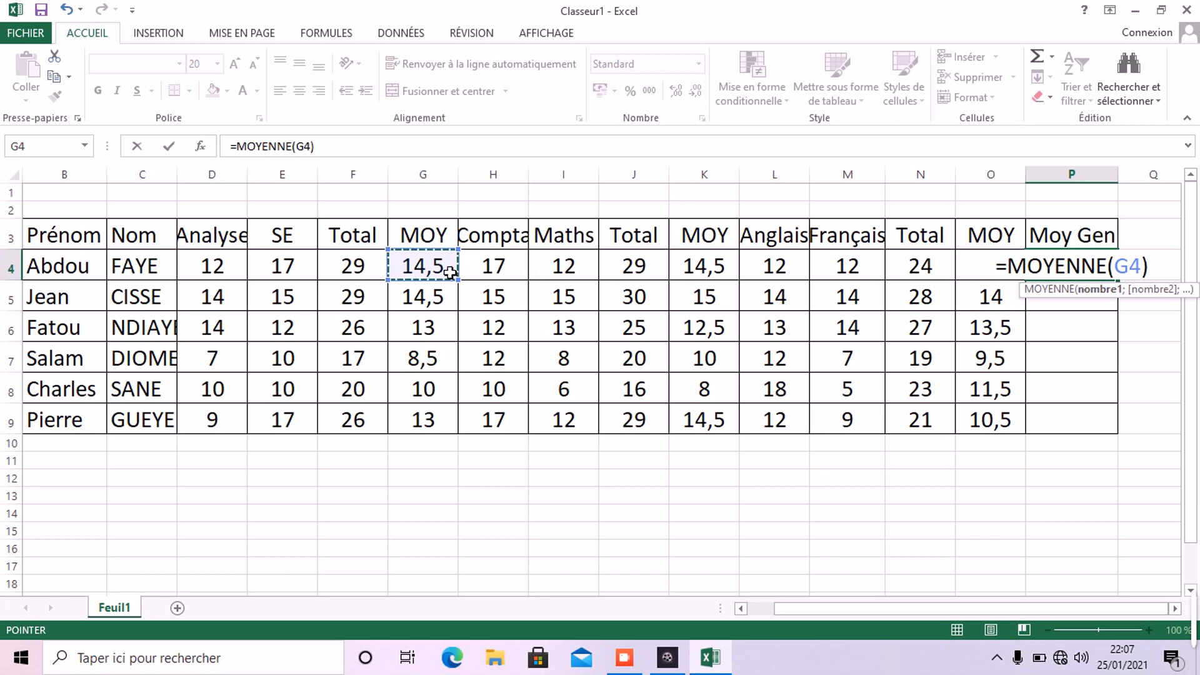
mouse_move(456, 268)
left_mouse_down()
mouse_move(589, 283)
mouse_move(456, 280)
left_mouse_up()
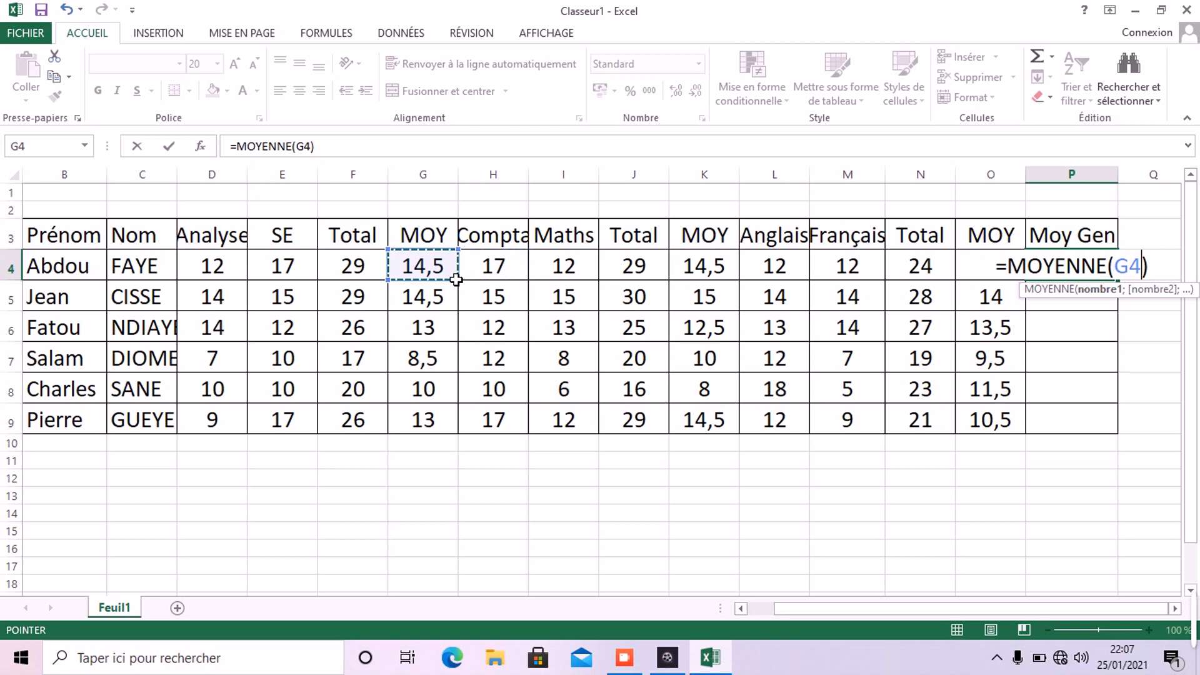
left_click(707, 274)
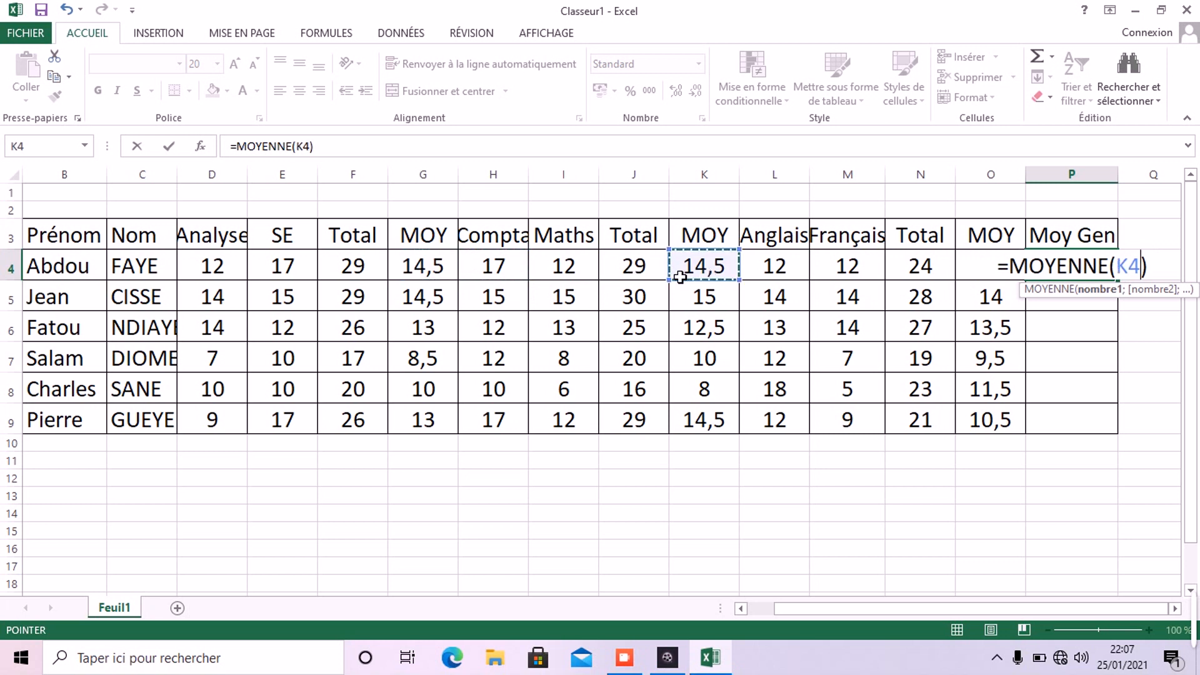
key("BackSpace")
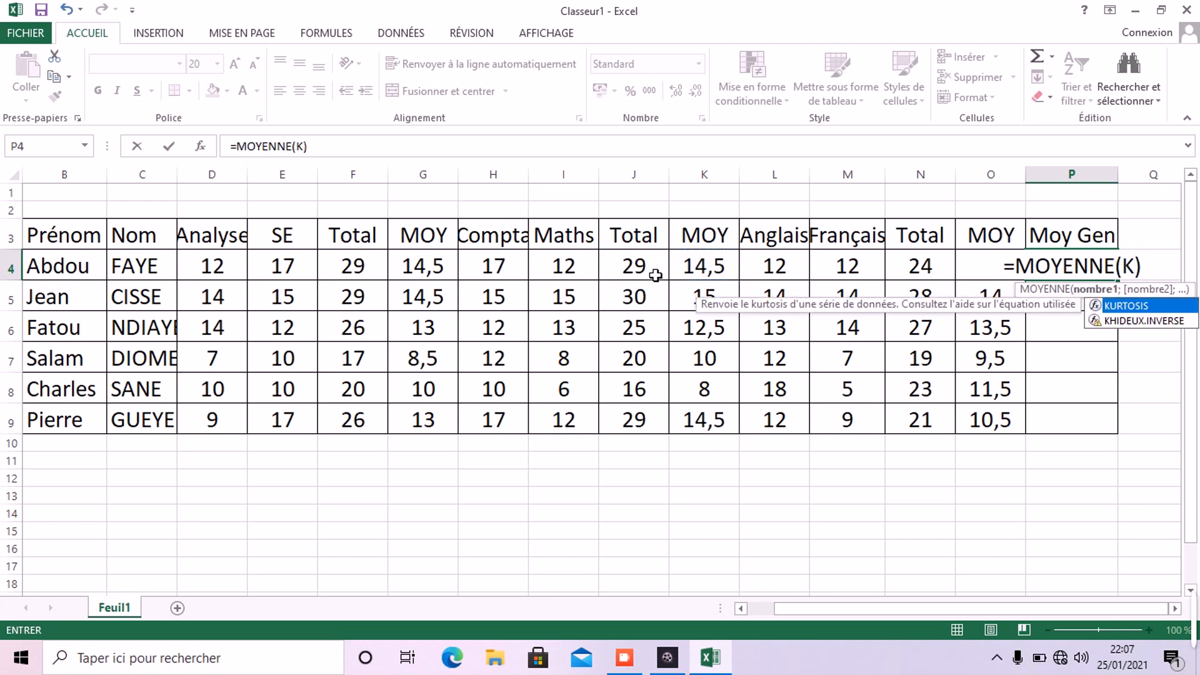
key("BackSpace")
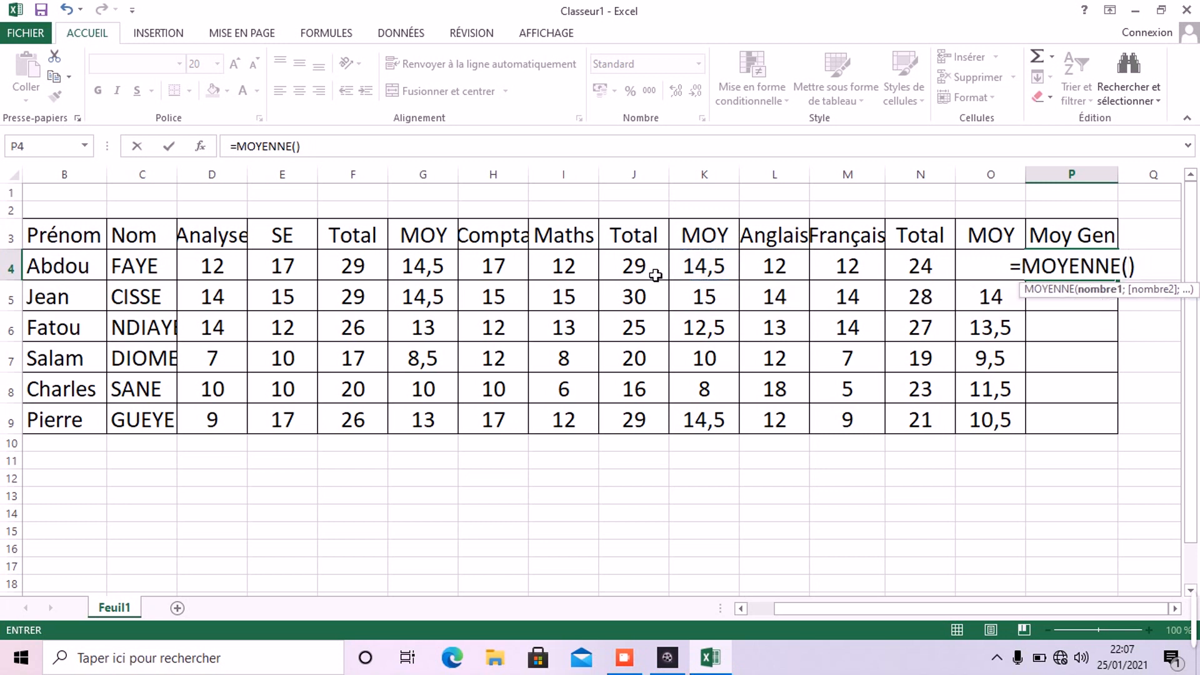
Supply G4 and K4 as the averaged cells in P4, entering the formula as =MOYENNE(G4;K4;).
left_click(437, 274)
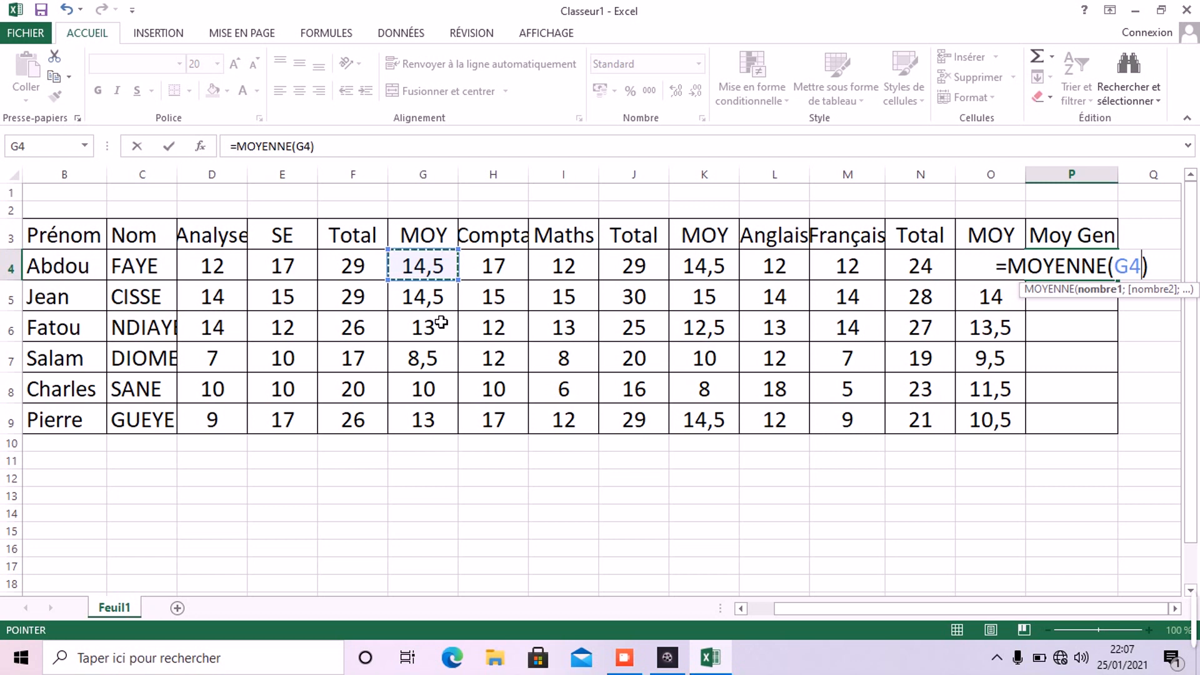
type(";")
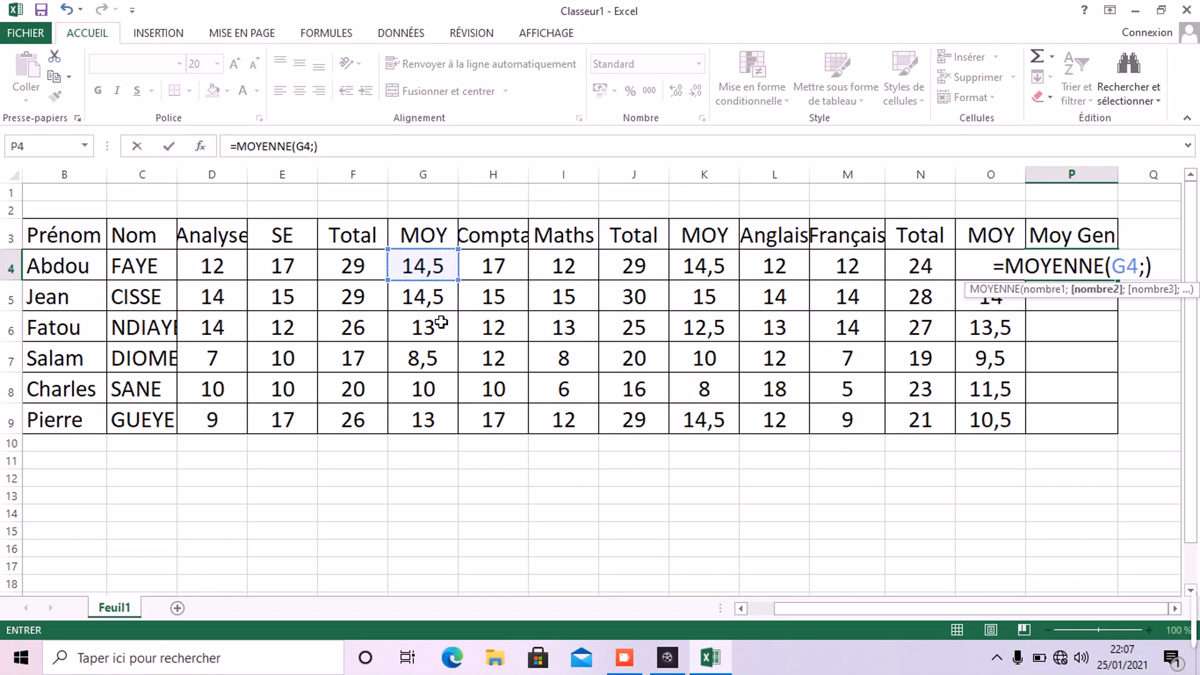
left_click(708, 270)
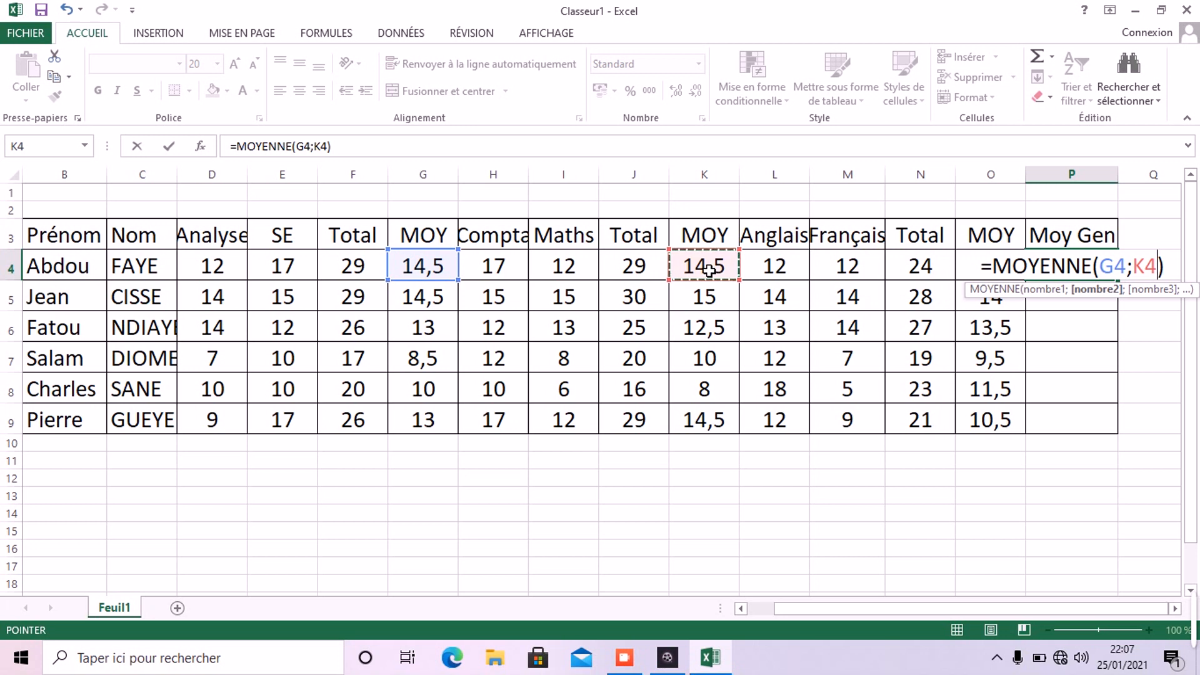
type(";")
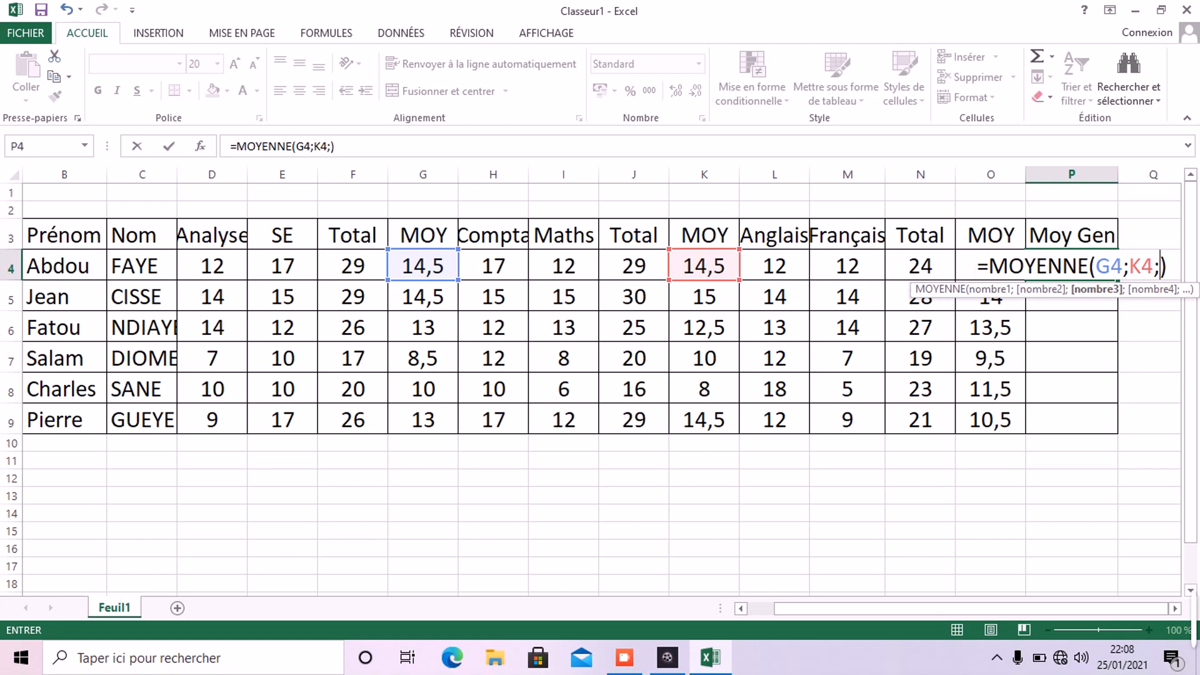
left_click(977, 263)
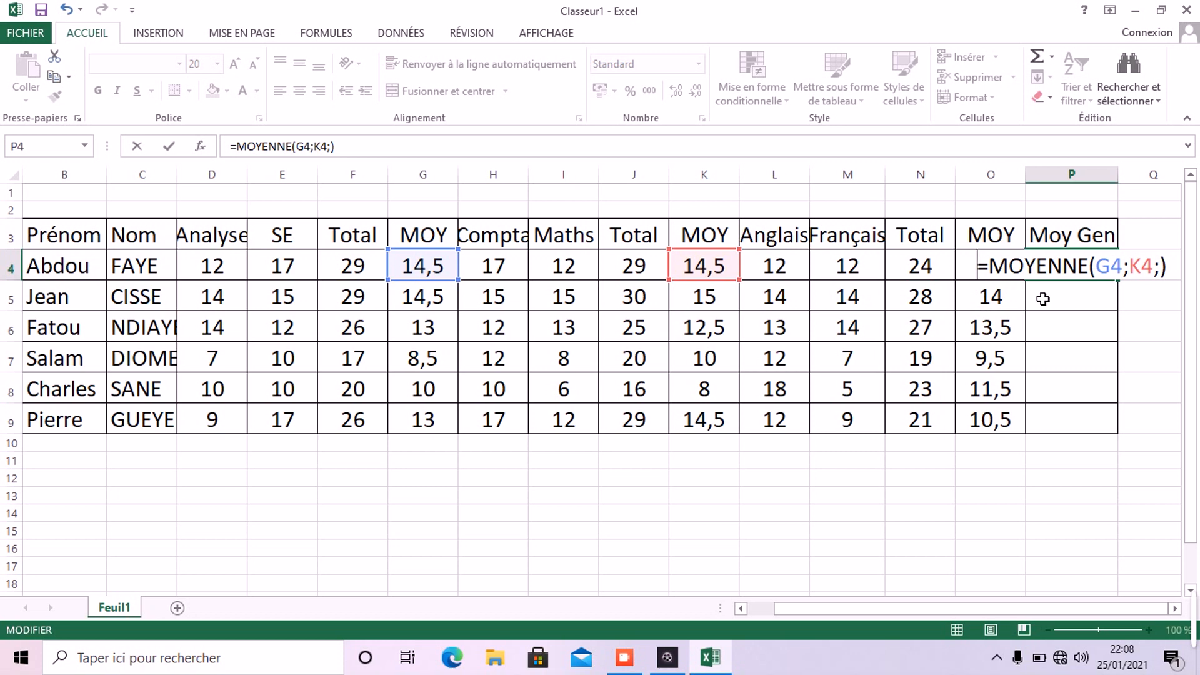
key("Return")
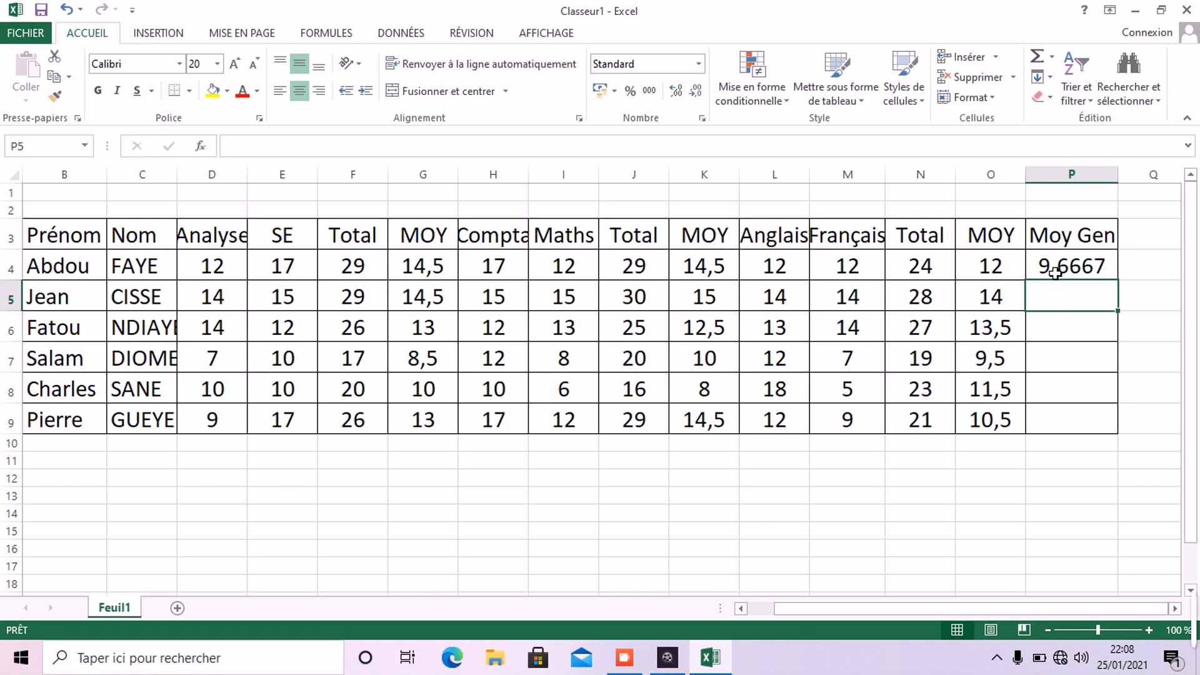
Complete the P4 formula as =MOYENNE(G4;K4;O4) and fill it down to P9.
left_click(1054, 273)
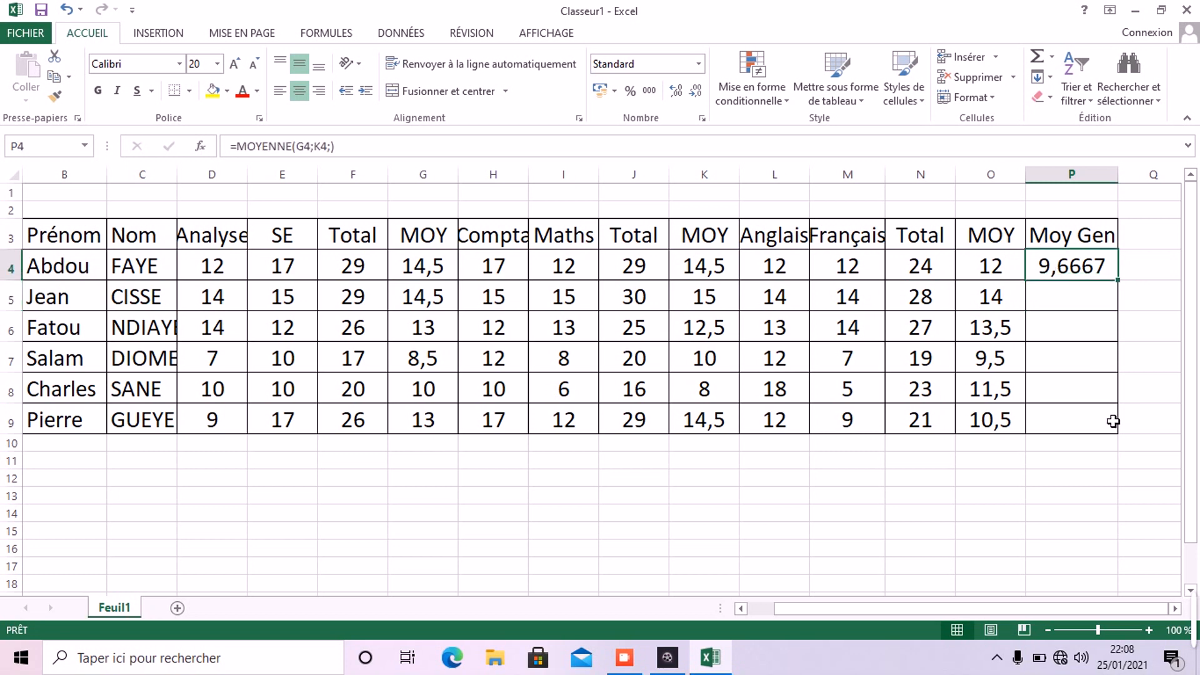
mouse_move(1163, 622)
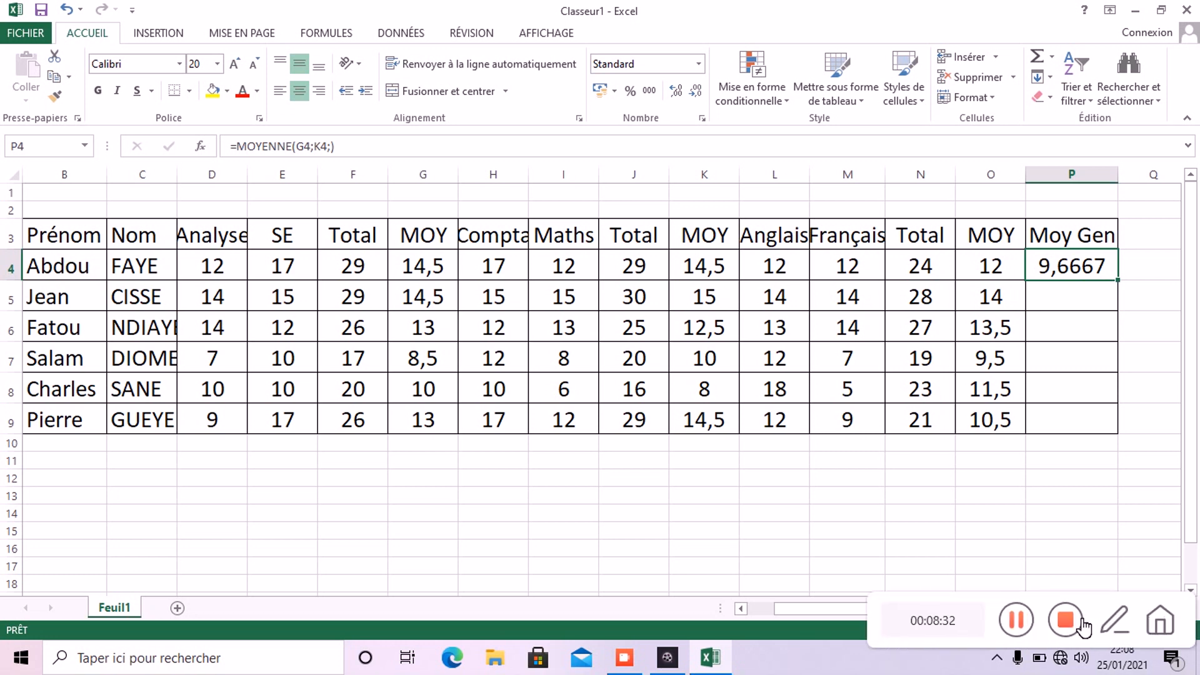
key("F2")
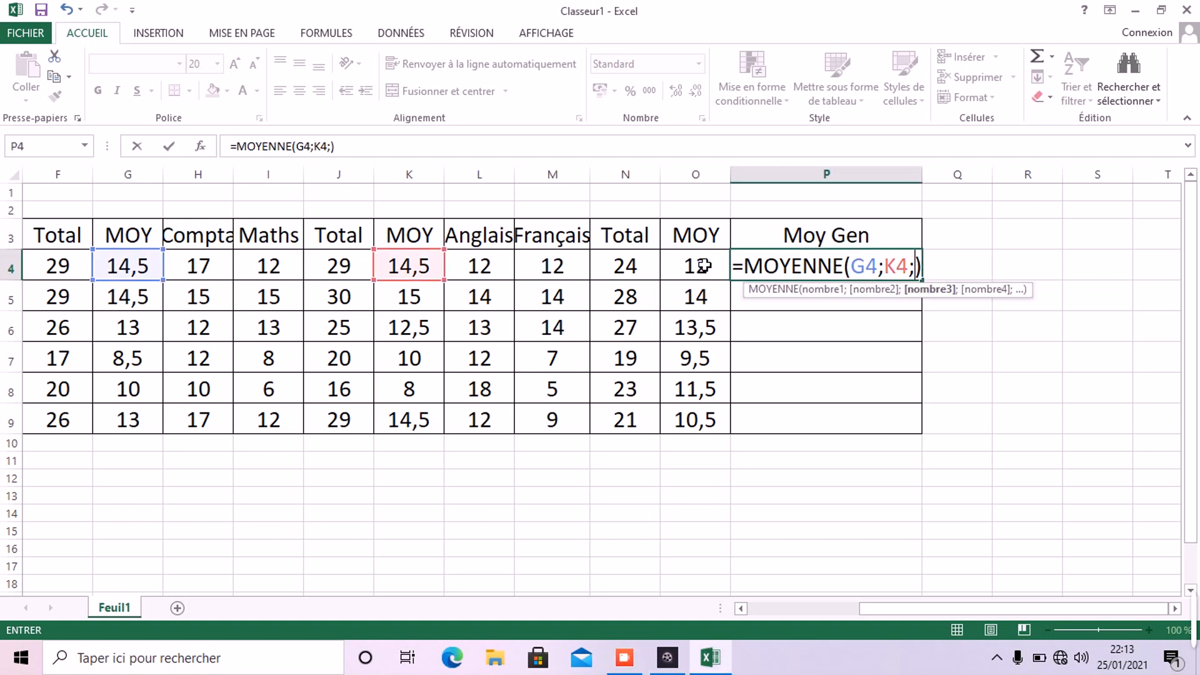
left_click(703, 266)
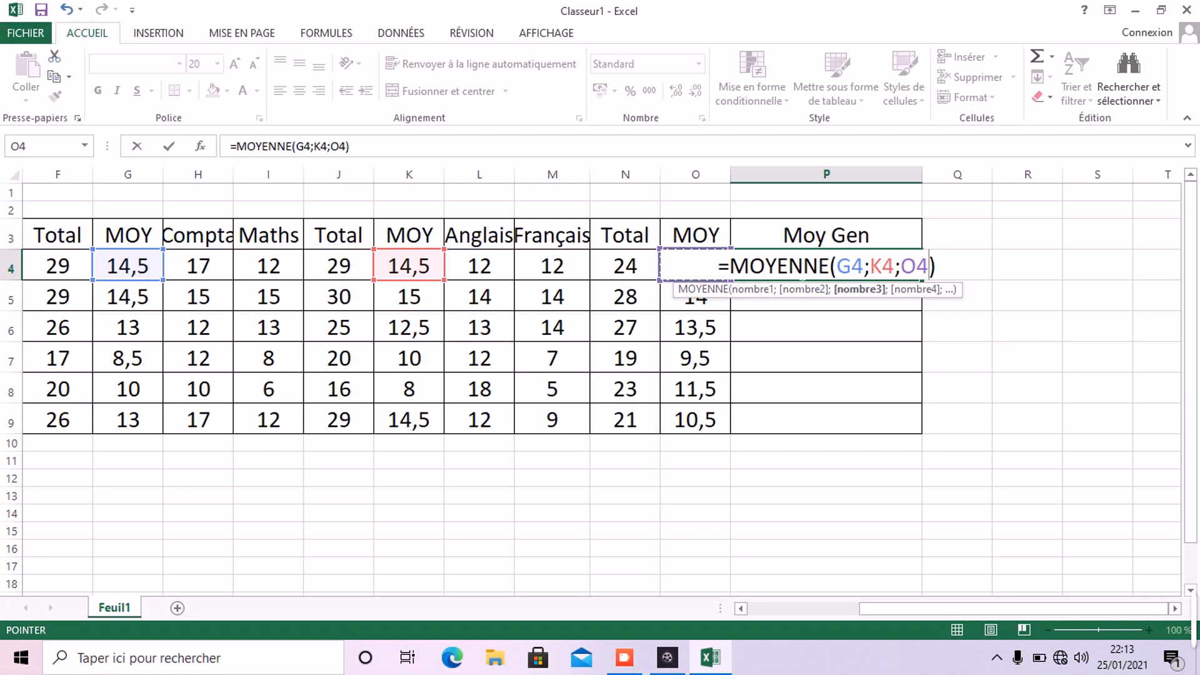
key("Return")
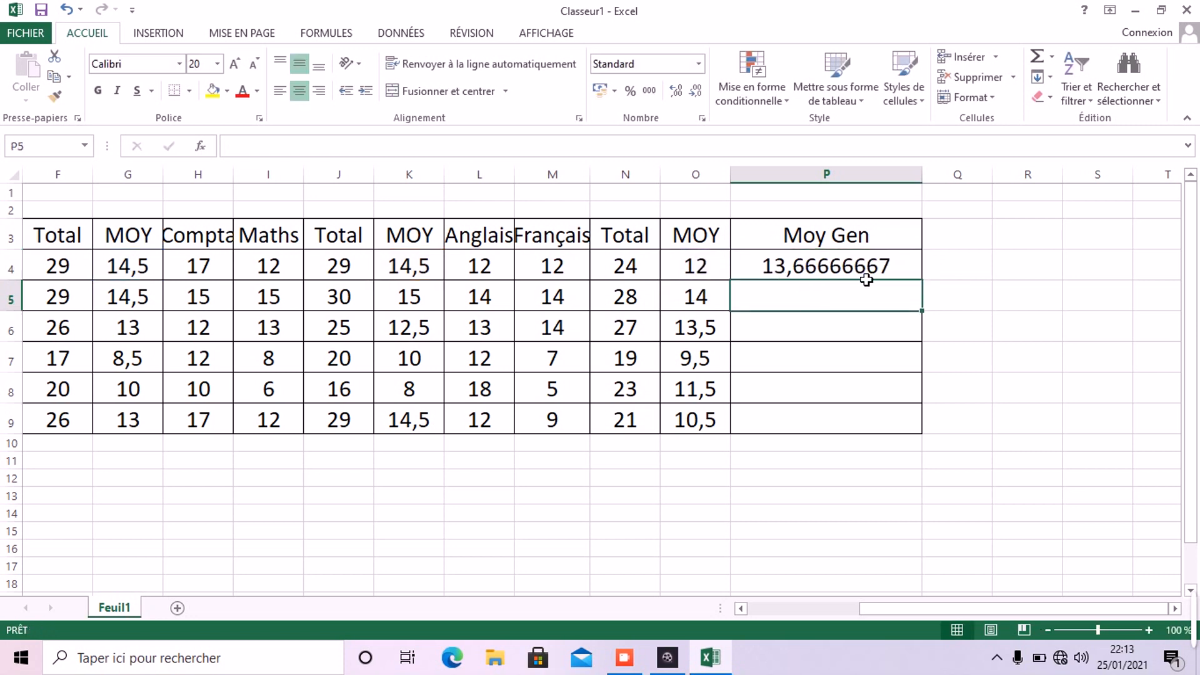
left_click(905, 278)
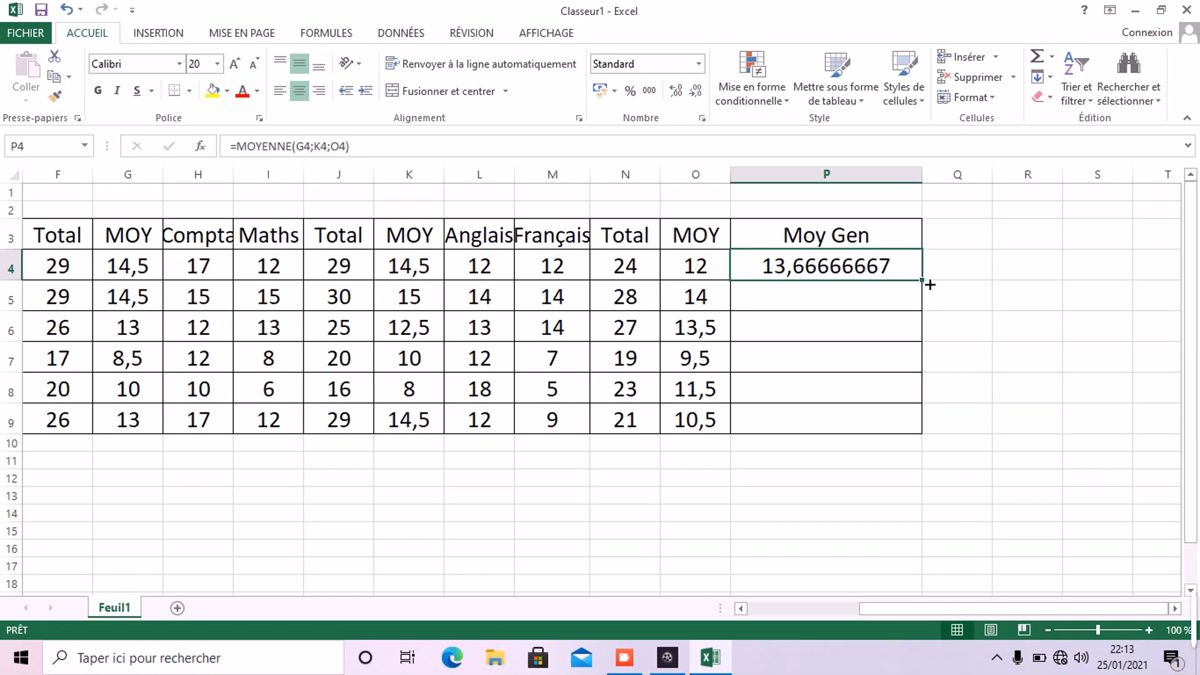
left_click_drag(930, 285, 930, 436)
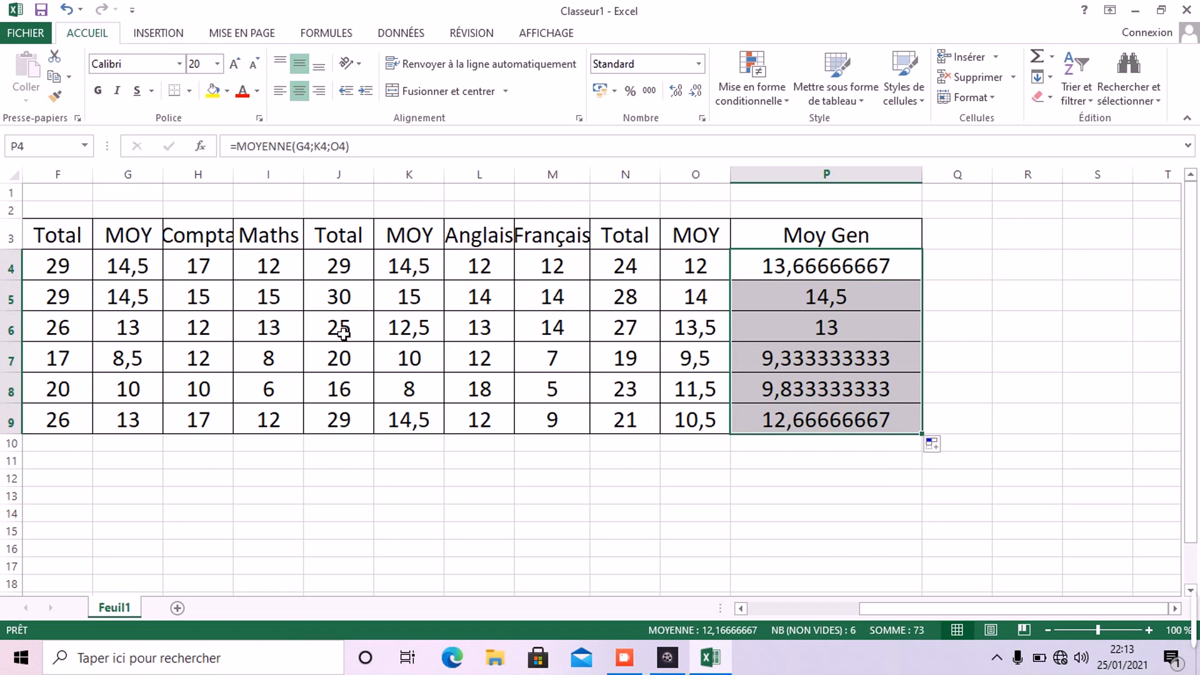
scroll(126, 324, "left", 3)
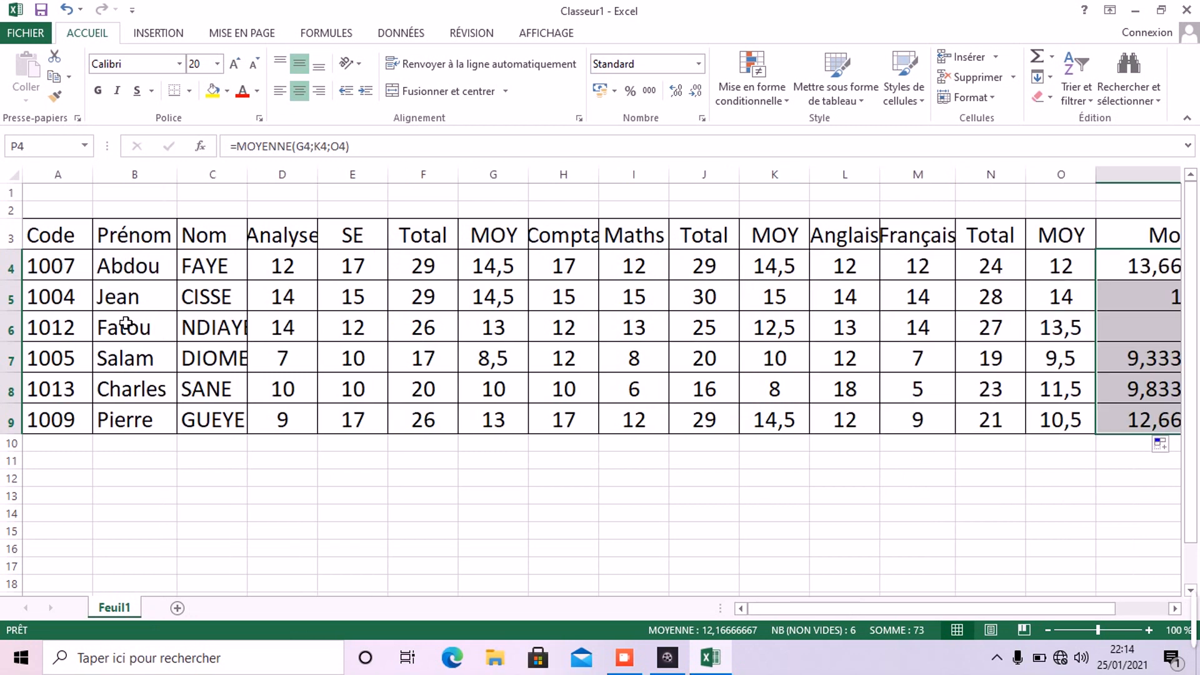
scroll(127, 323, "right", 5)
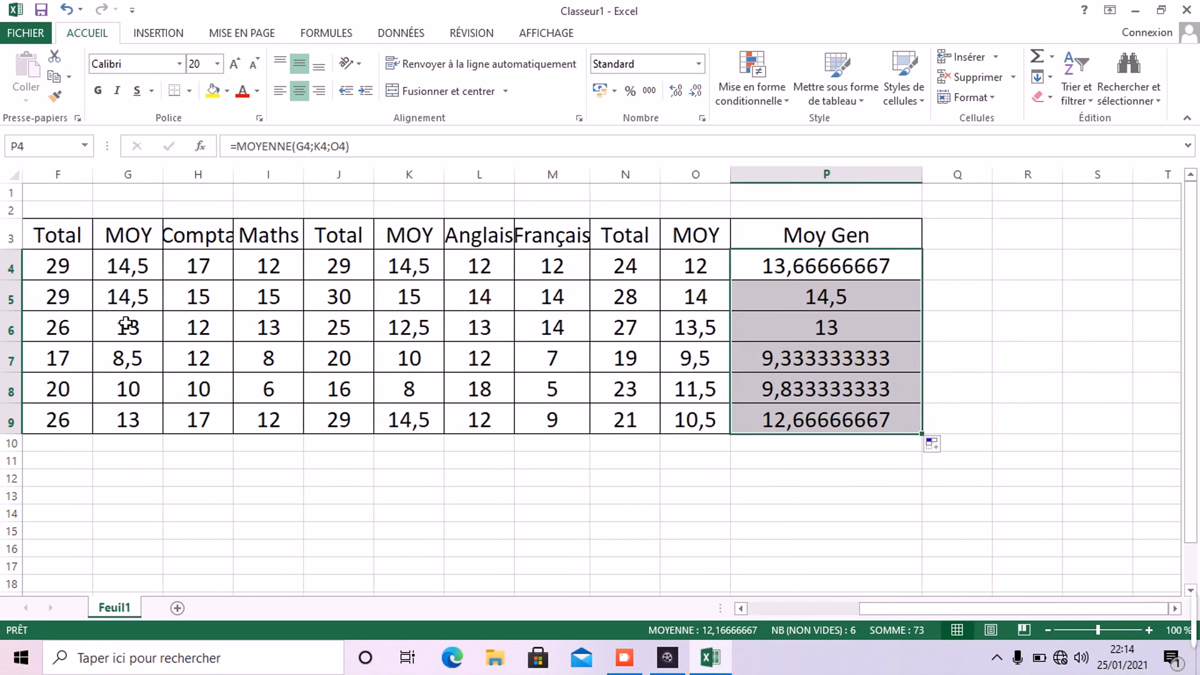
left_click(987, 357)
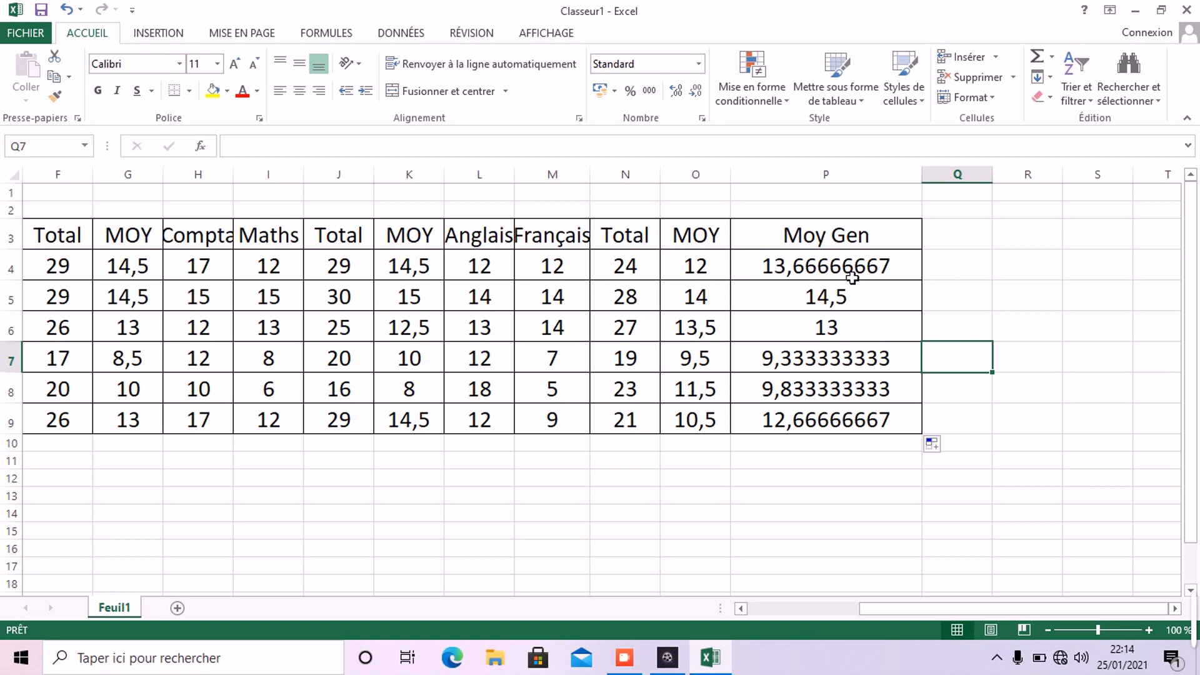
Format the Moy Gen values in P4:P9 with the Nombre category and 0 decimals.
left_click_drag(858, 269, 855, 423)
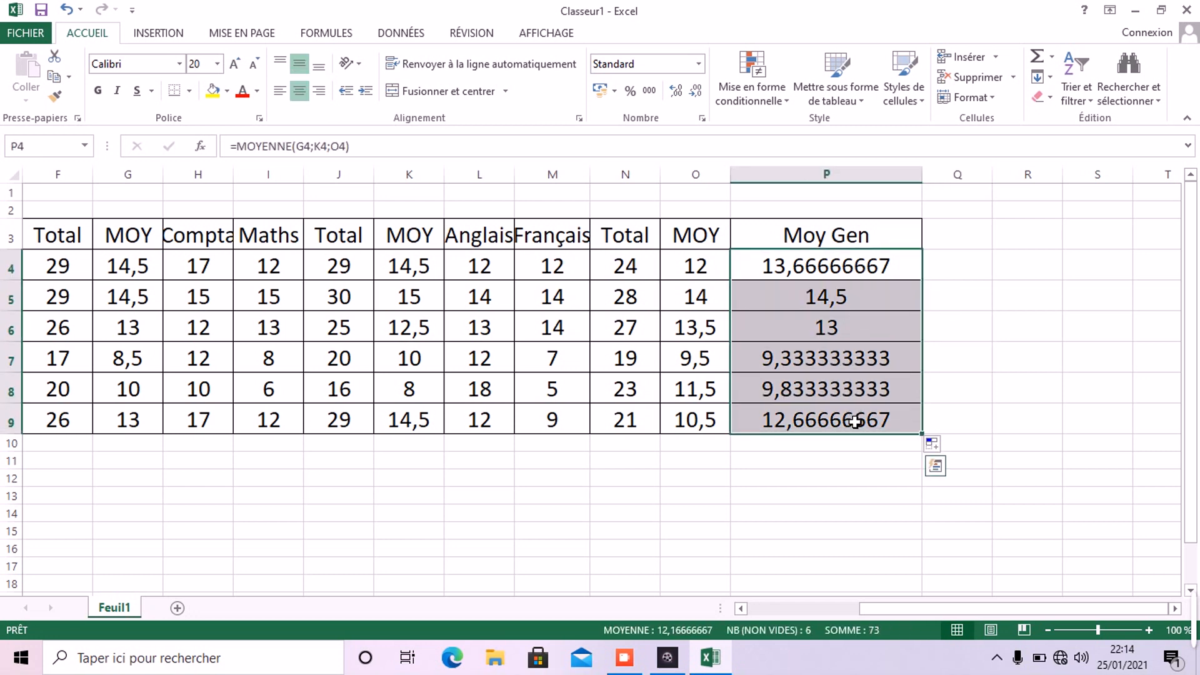
left_click(703, 118)
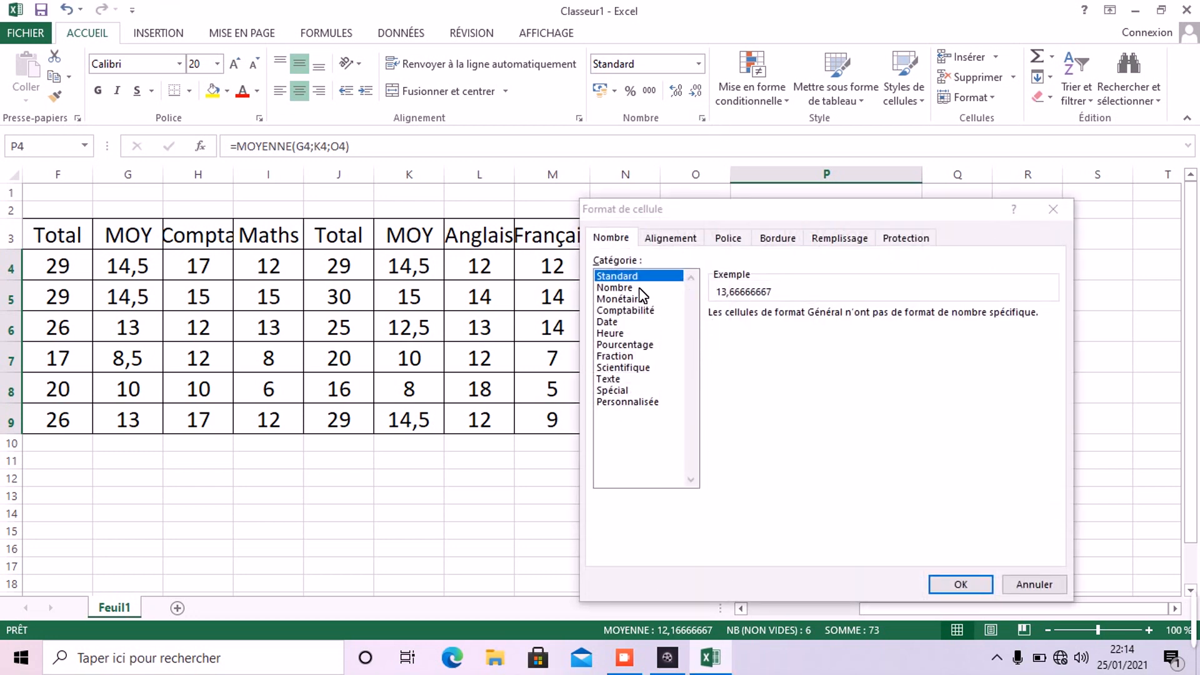
left_click(636, 286)
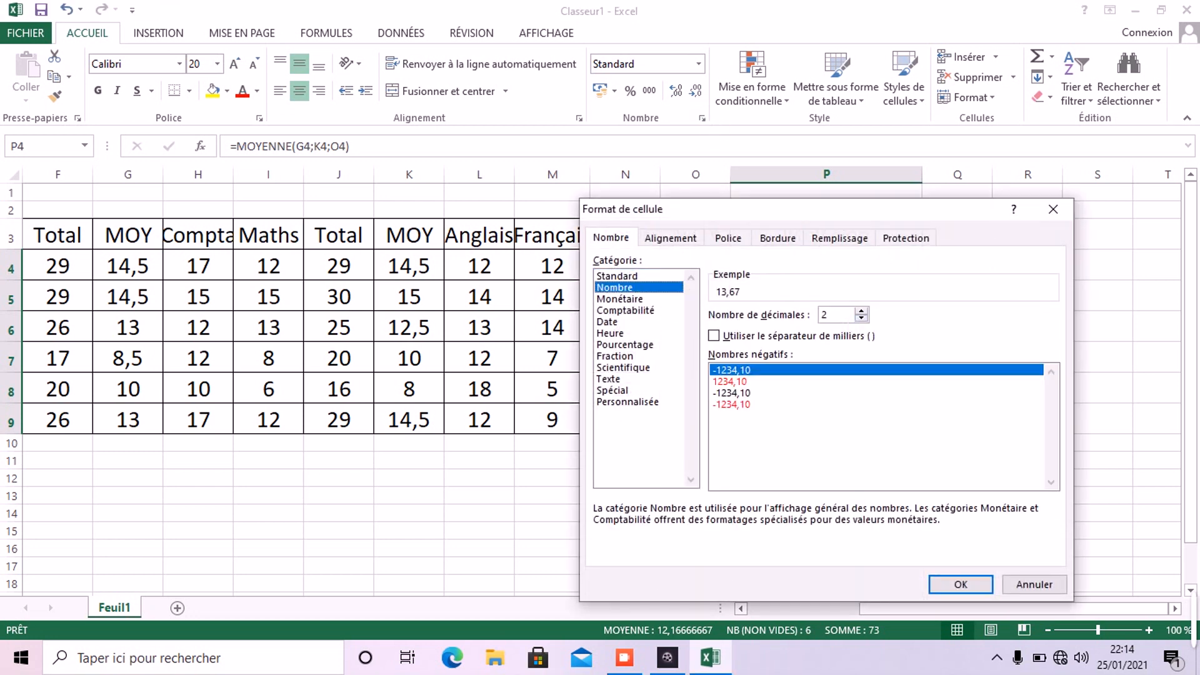
left_click(861, 318)
left_click(862, 318)
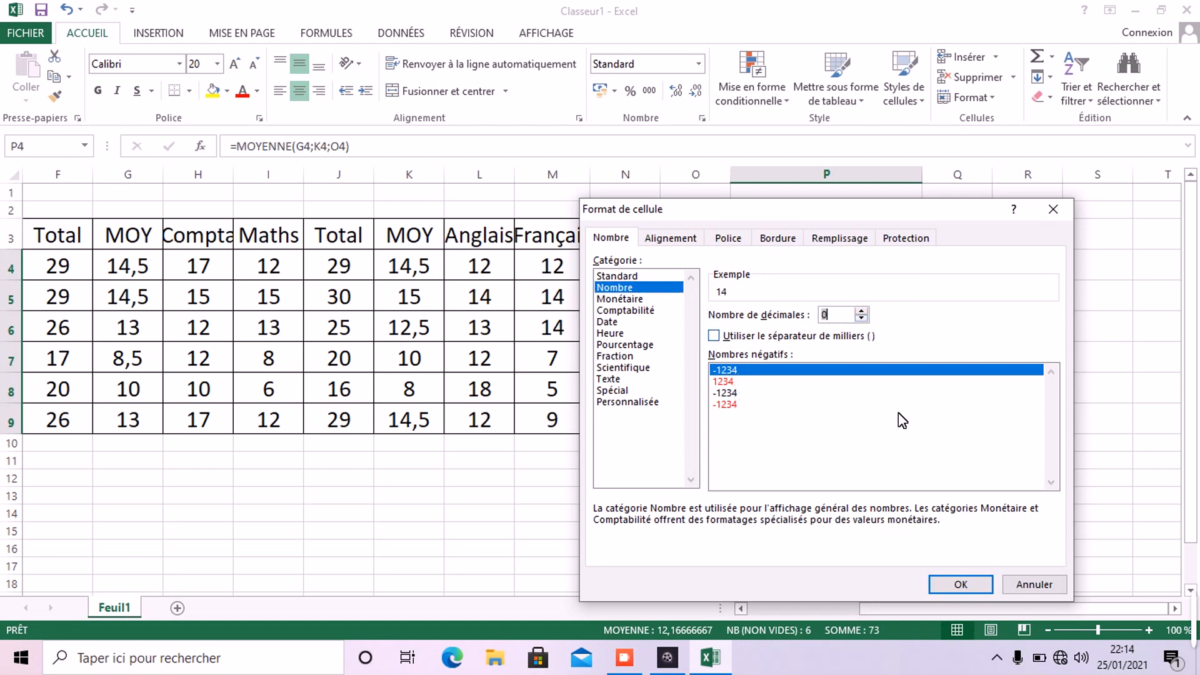
left_click(960, 582)
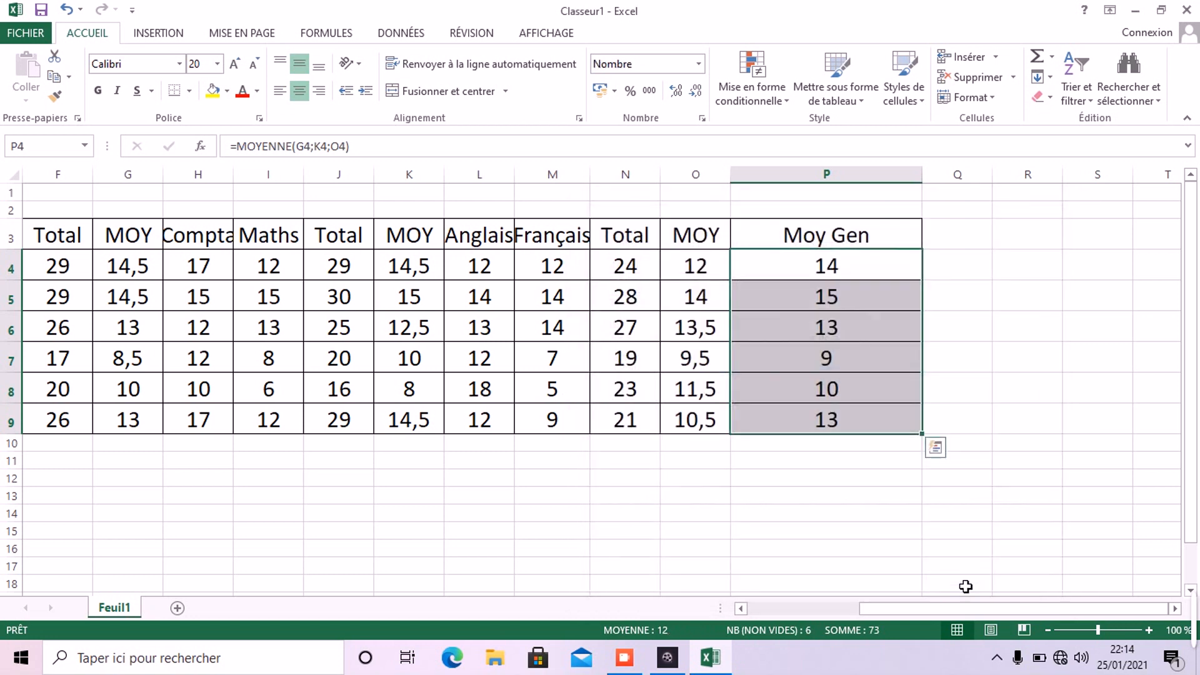
left_click(871, 498)
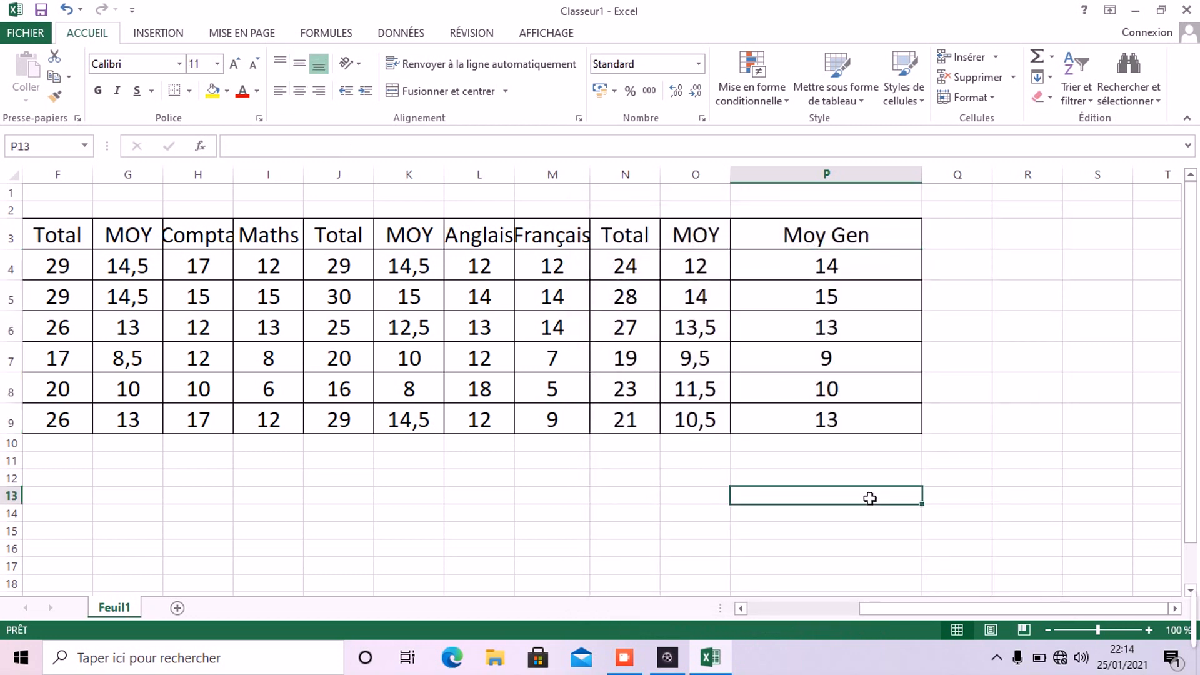